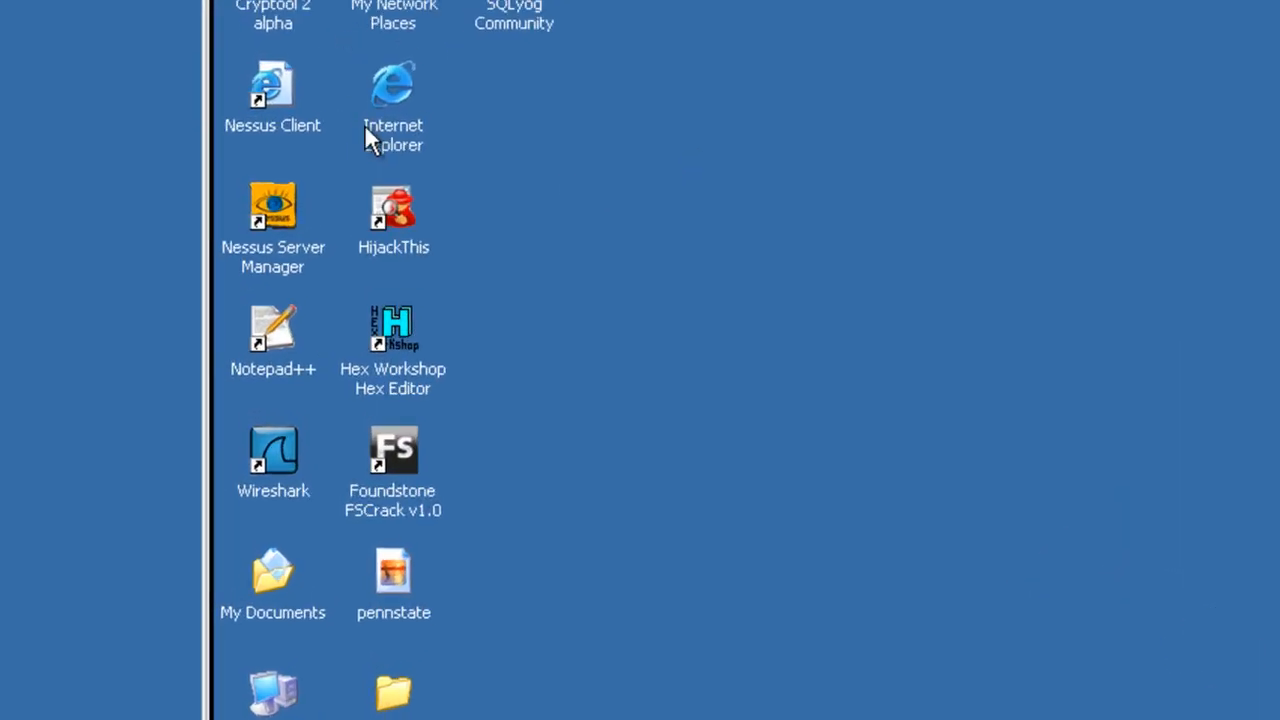
Step: Open Internet Explorer, minimize its window, and launch Wireshark from the desktop
{"action": "double_click", "coordinate": [401, 114]}
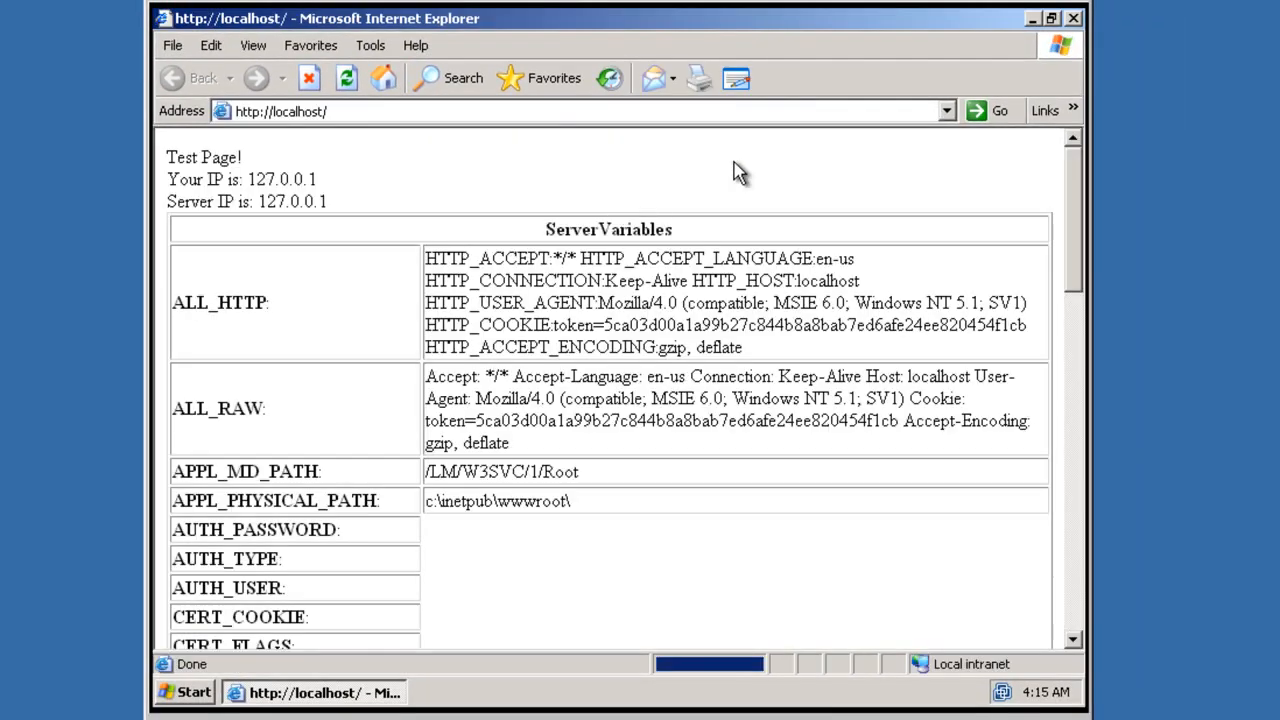
{"action": "left_click", "coordinate": [1034, 19]}
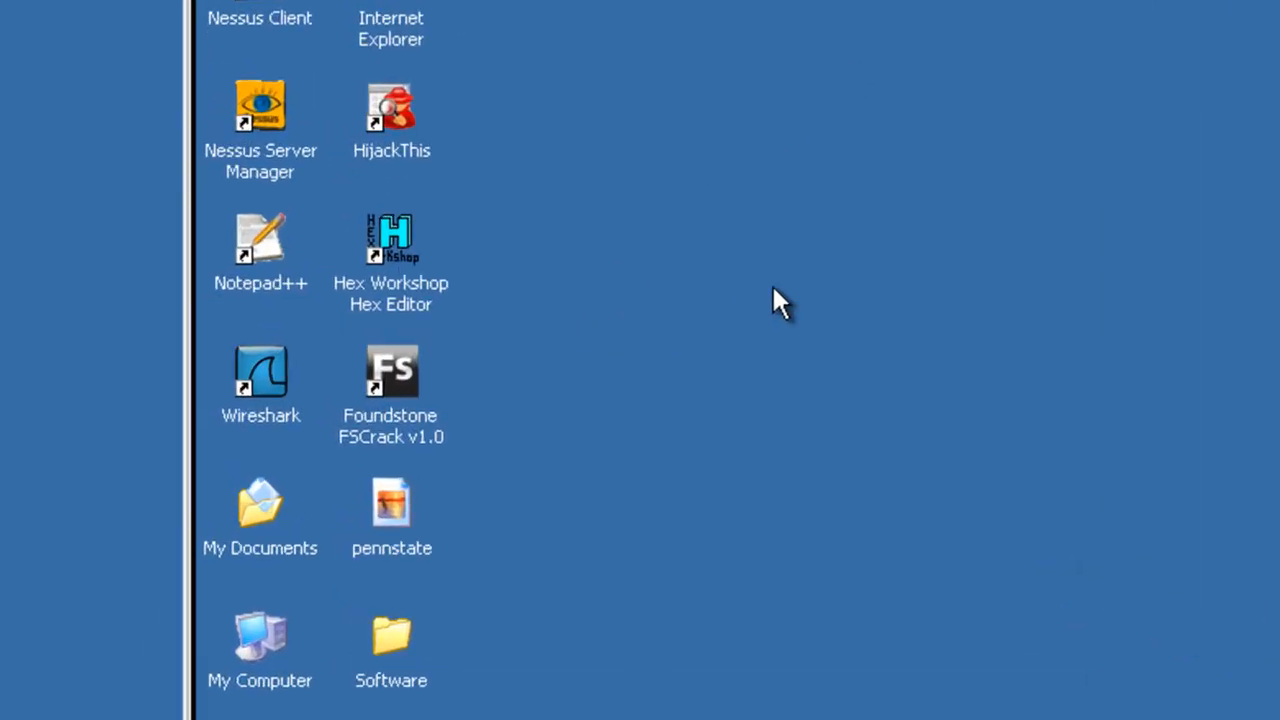
{"action": "left_click", "coordinate": [286, 357]}
{"action": "double_click", "coordinate": [286, 357]}
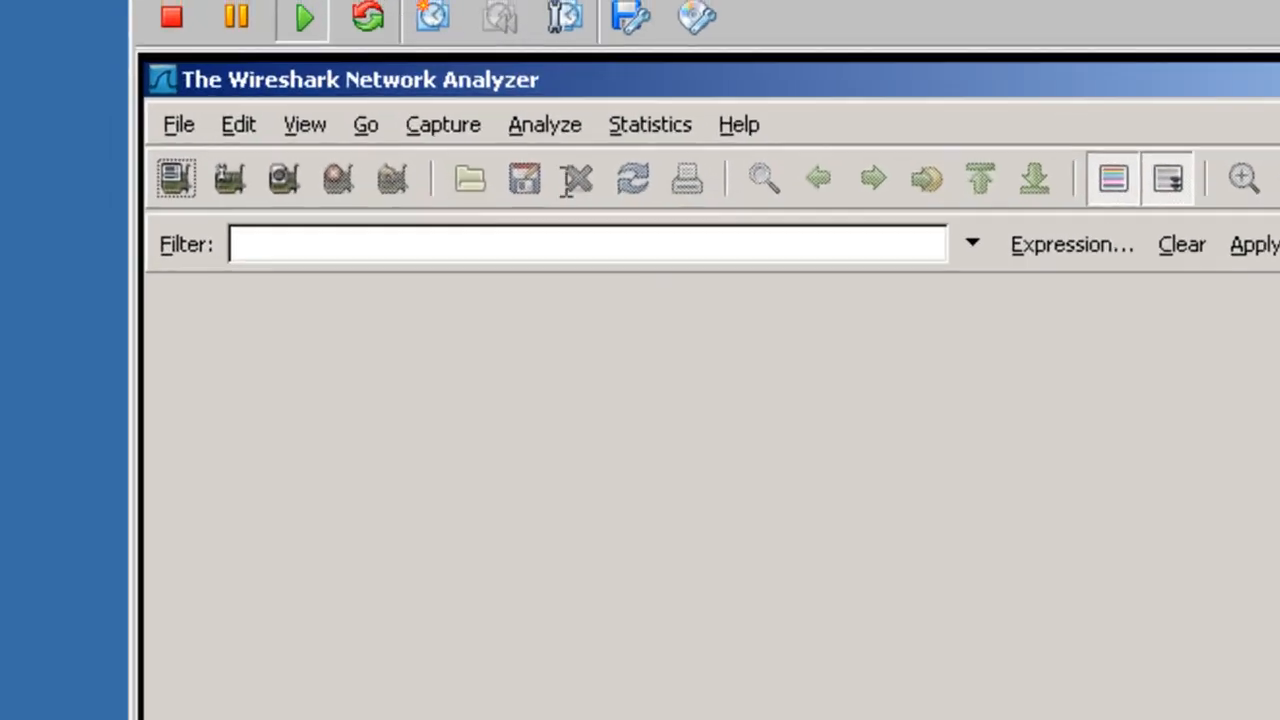
Step: Start a packet capture on the AMD PCNet Adapter interface with IP 192.168.1.101
{"action": "left_click", "coordinate": [466, 136]}
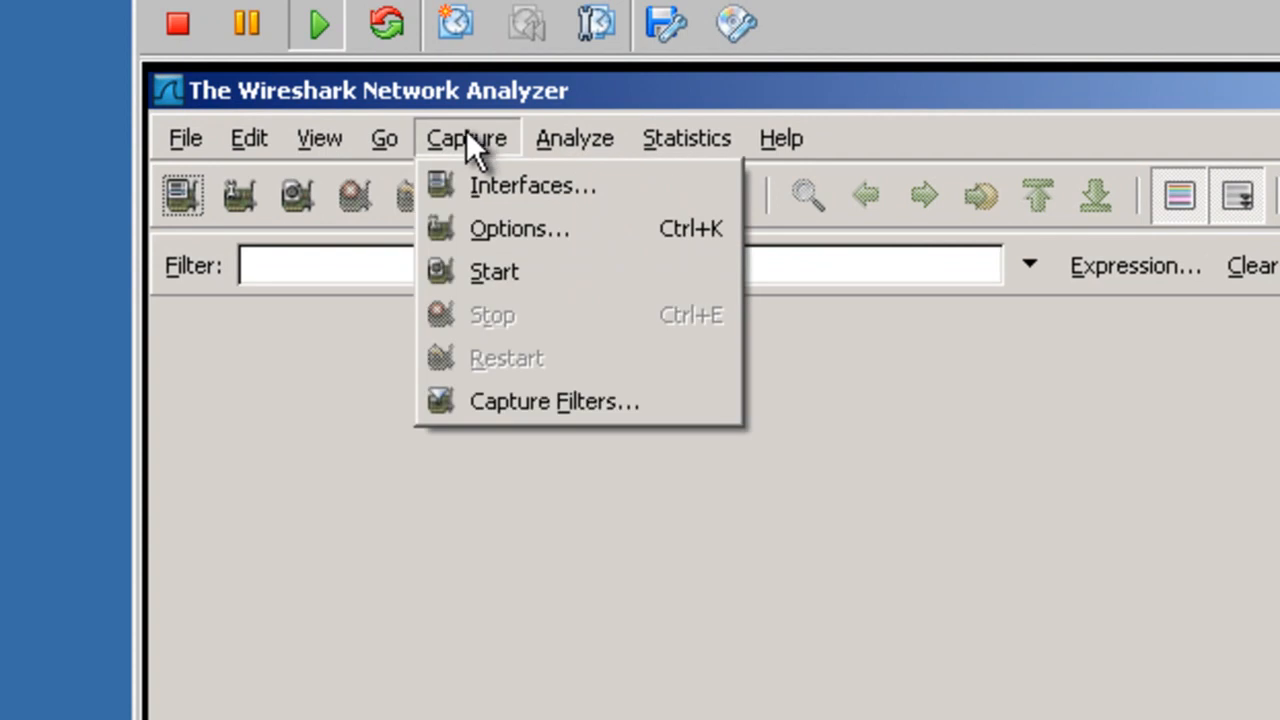
{"action": "left_click", "coordinate": [468, 188]}
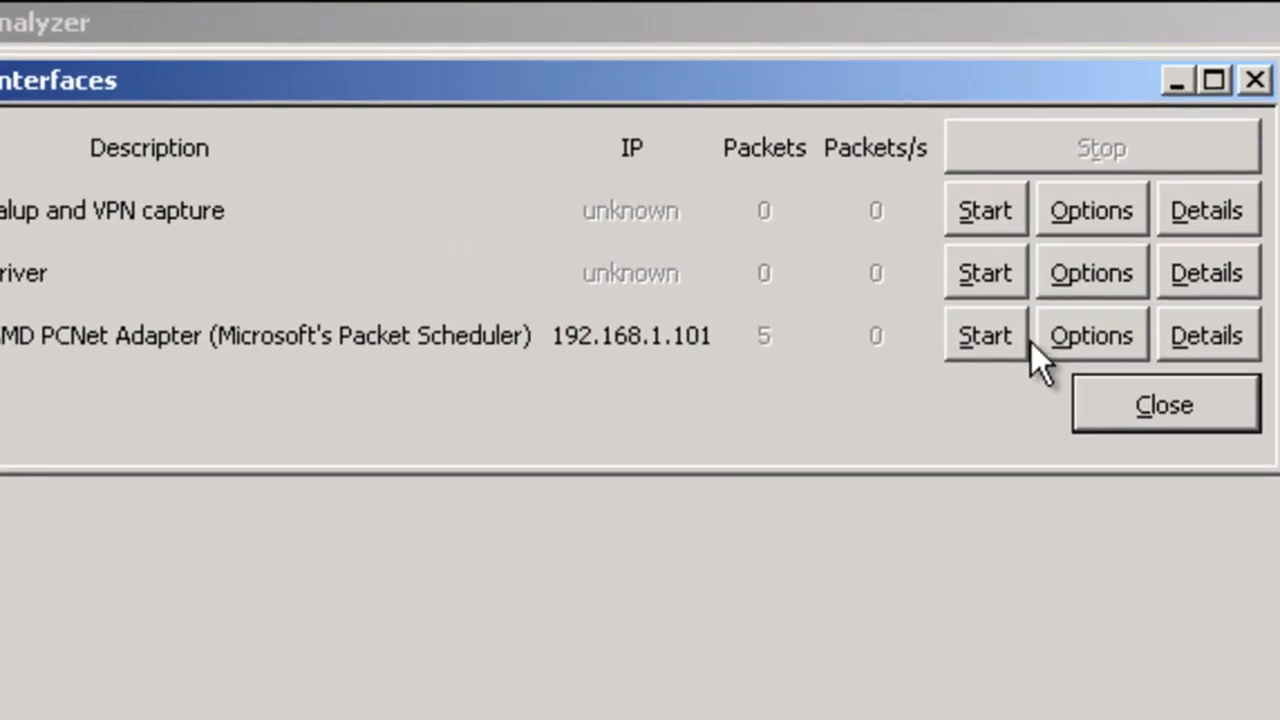
{"action": "left_click", "coordinate": [978, 343]}
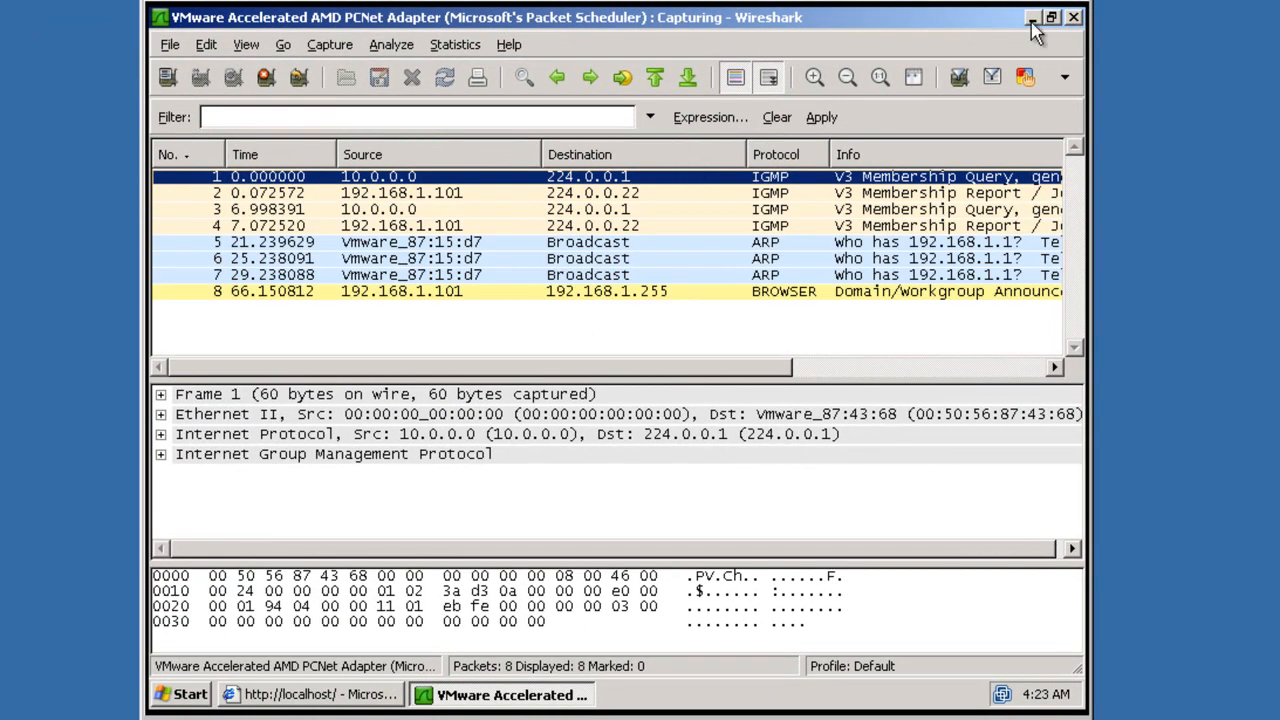
{"action": "left_click", "coordinate": [1033, 19]}
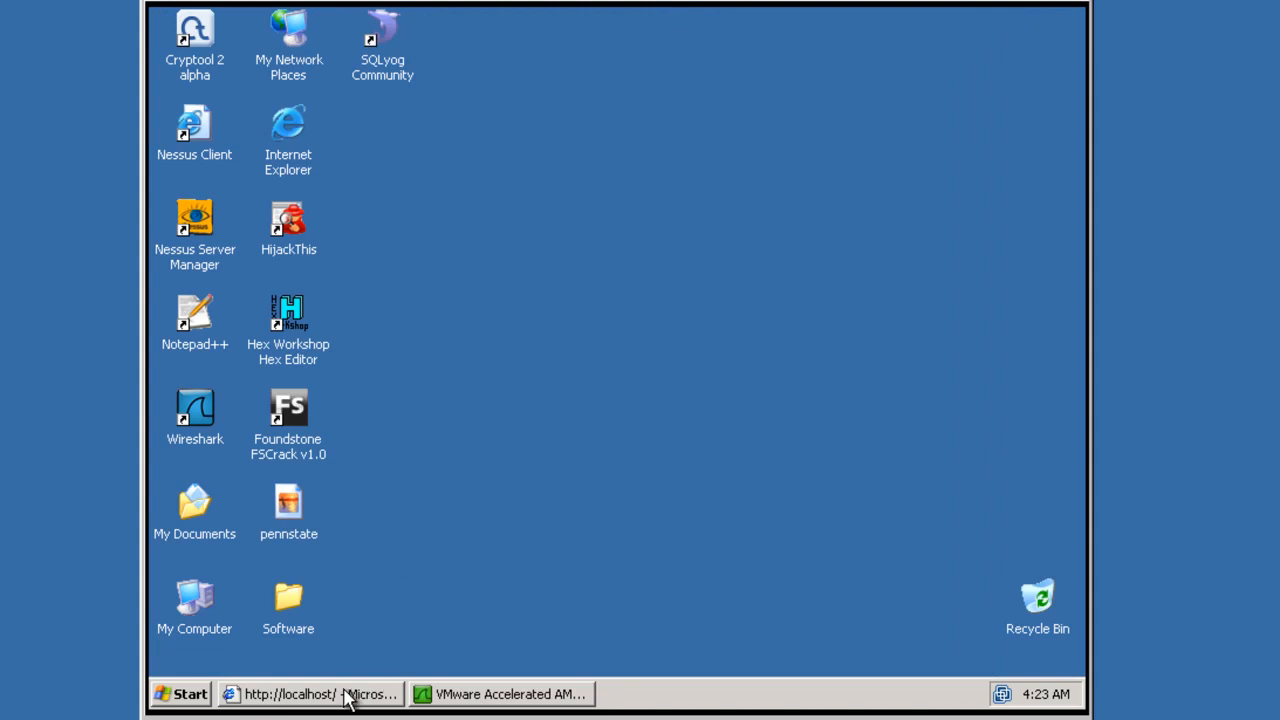
{"action": "left_click", "coordinate": [346, 695]}
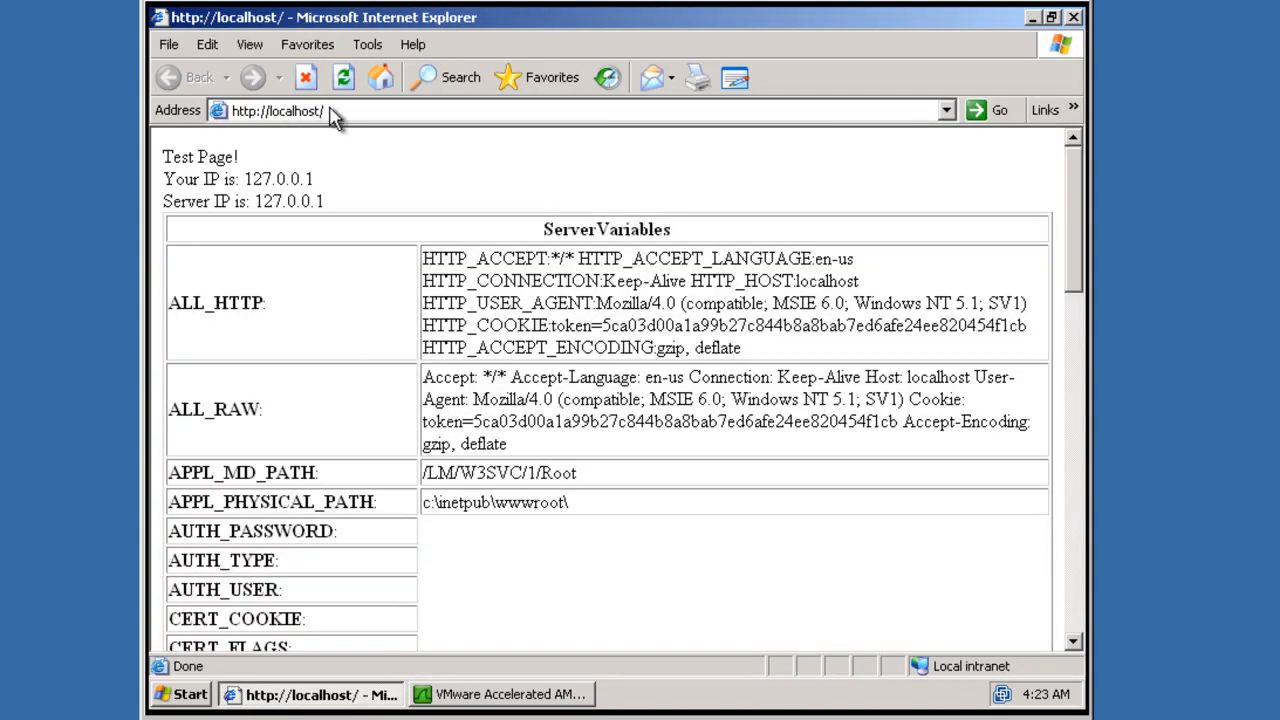
{"action": "left_click", "coordinate": [332, 111]}
{"action": "left_click_drag", "start_coordinate": [333, 111], "coordinate": [268, 111]}
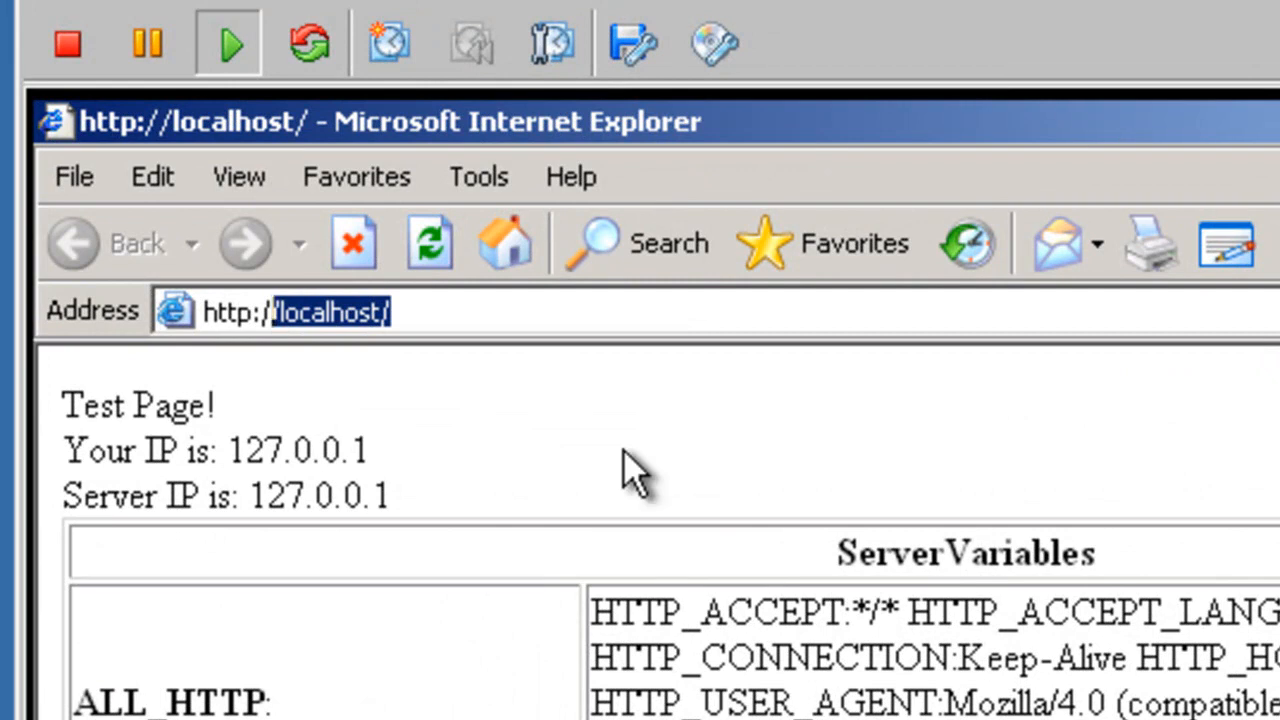
{"action": "key", "text": "BackSpace"}
{"action": "type", "text": "192.168"}
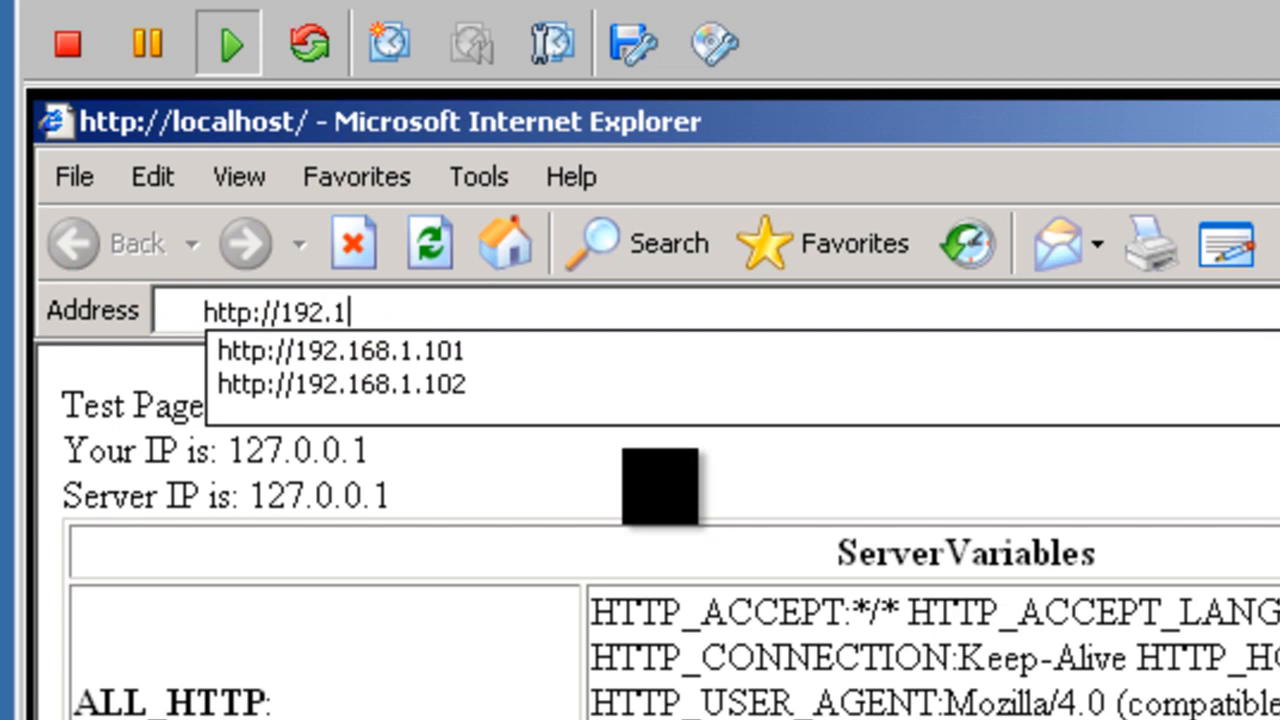
{"action": "type", "text": ".1.102"}
{"action": "key", "text": "Return"}
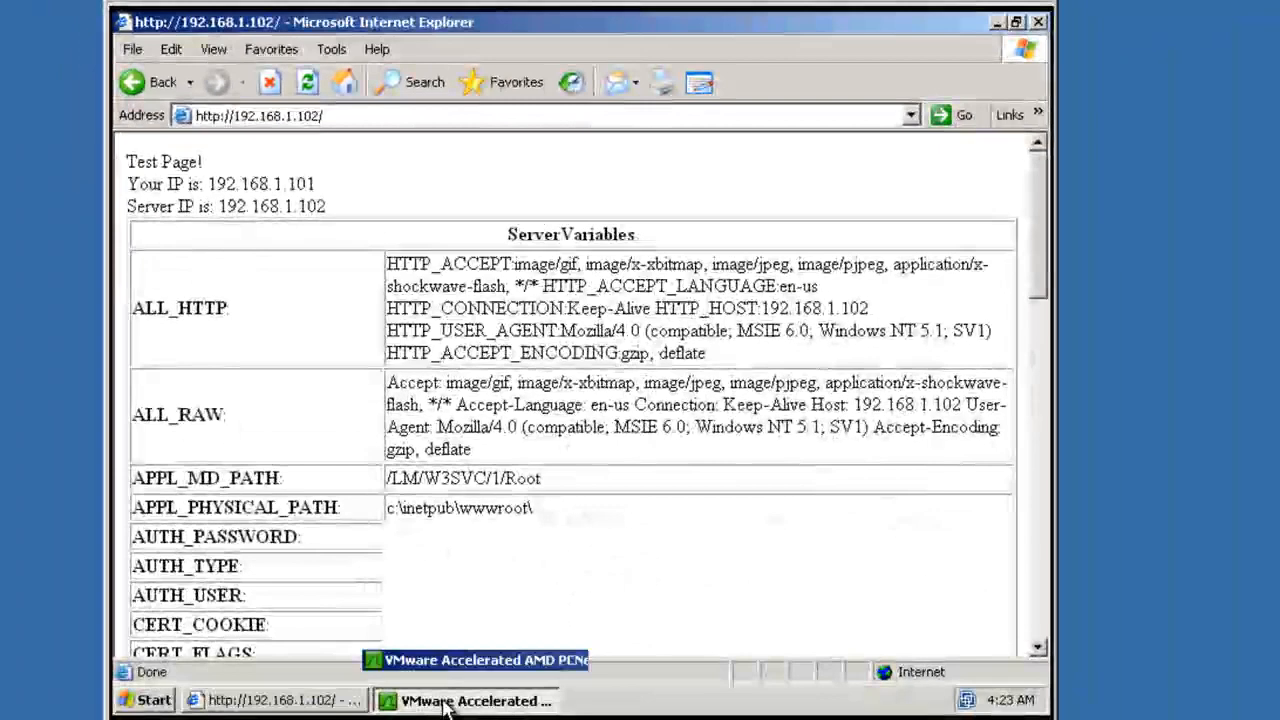
Step: Switch back to Wireshark and stop the running packet capture
{"action": "left_click", "coordinate": [445, 700]}
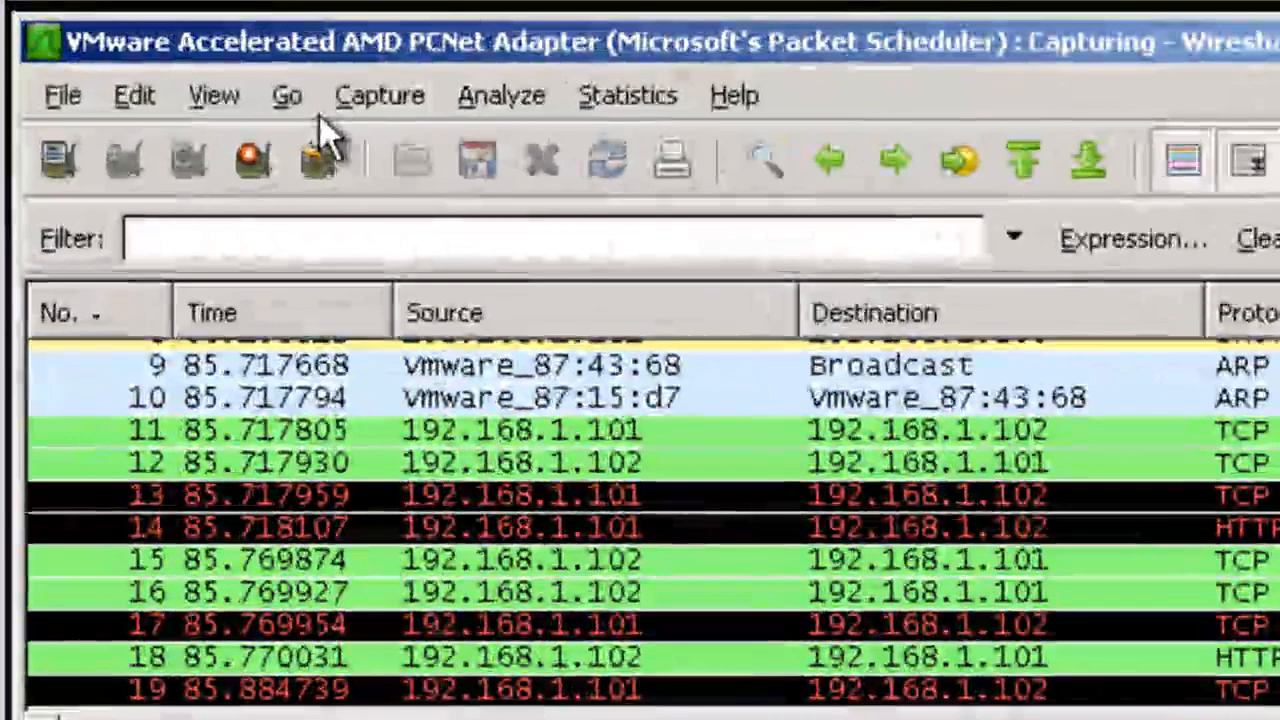
{"action": "left_click", "coordinate": [391, 108]}
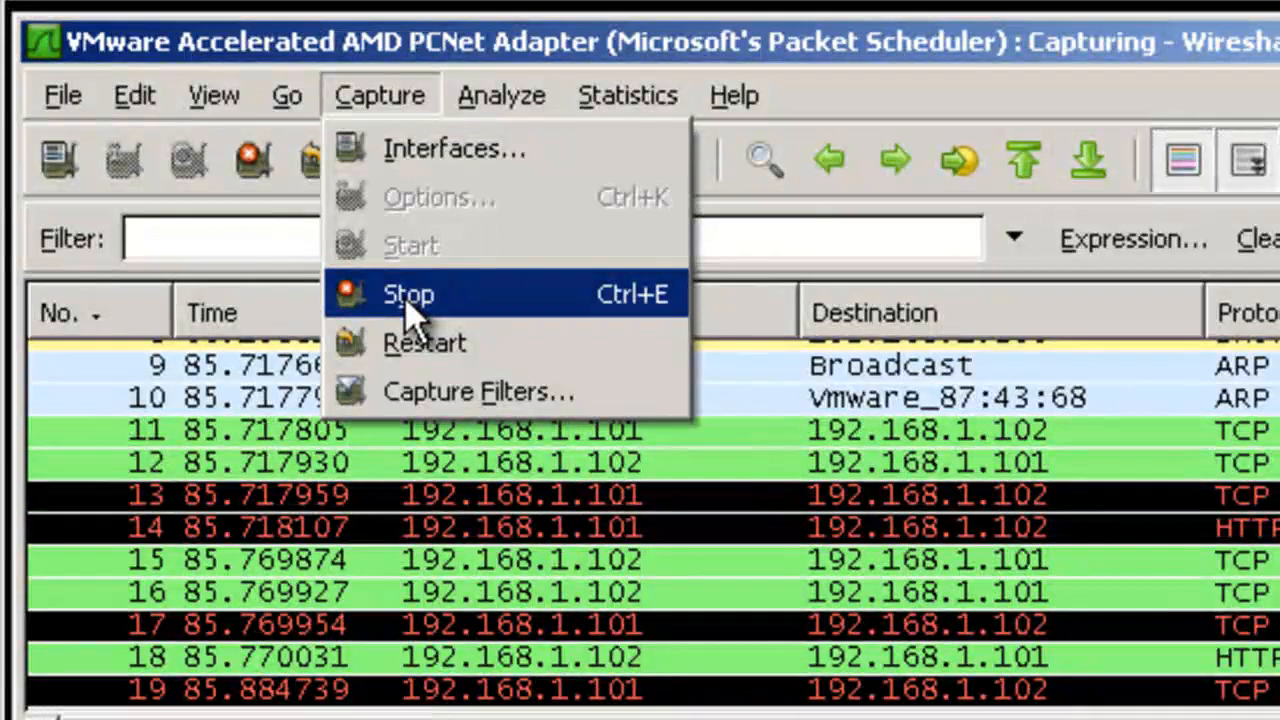
{"action": "left_click", "coordinate": [408, 300]}
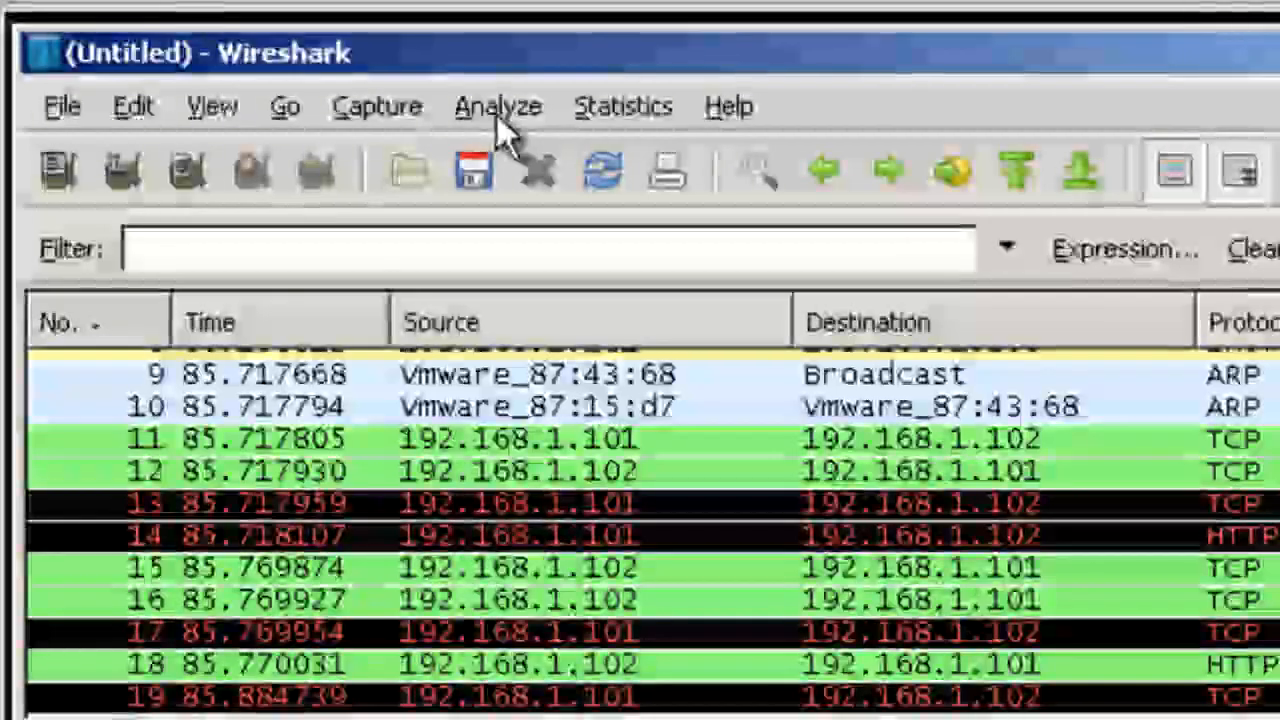
Step: Apply the predefined "TCP only" display filter to the captured packets and close the filter dialog
{"action": "left_click", "coordinate": [497, 110]}
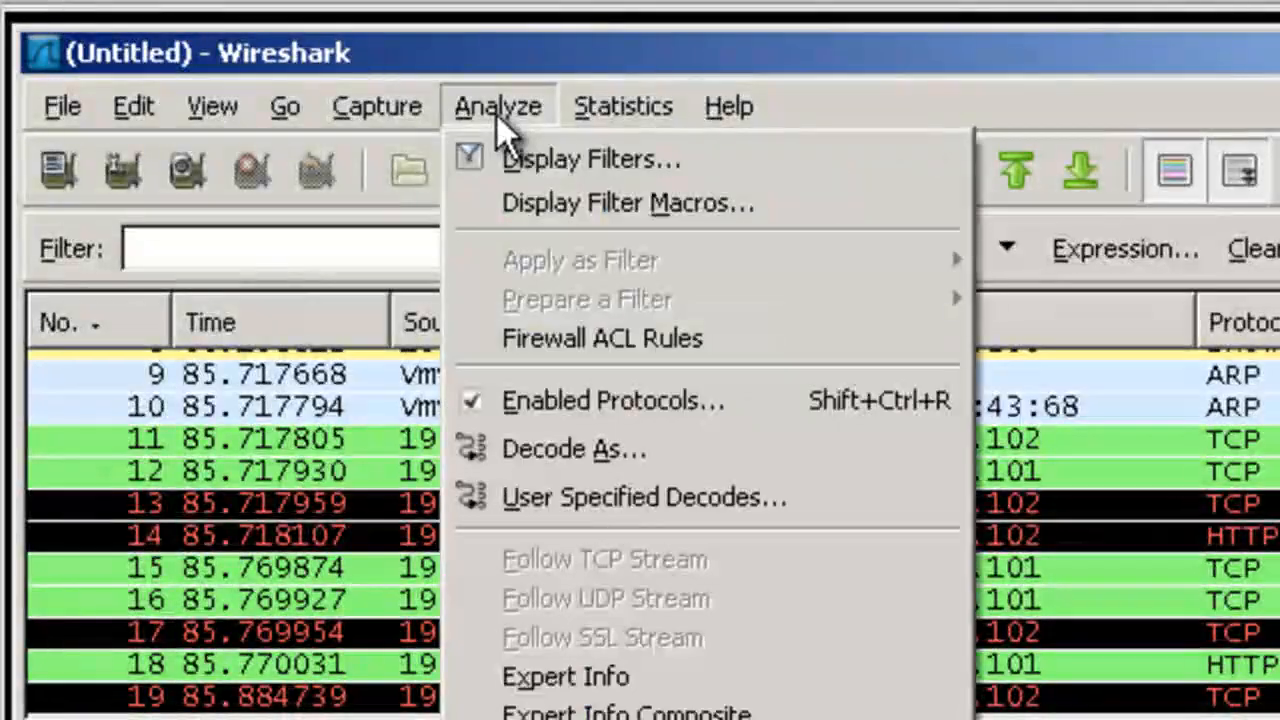
{"action": "left_click", "coordinate": [632, 162]}
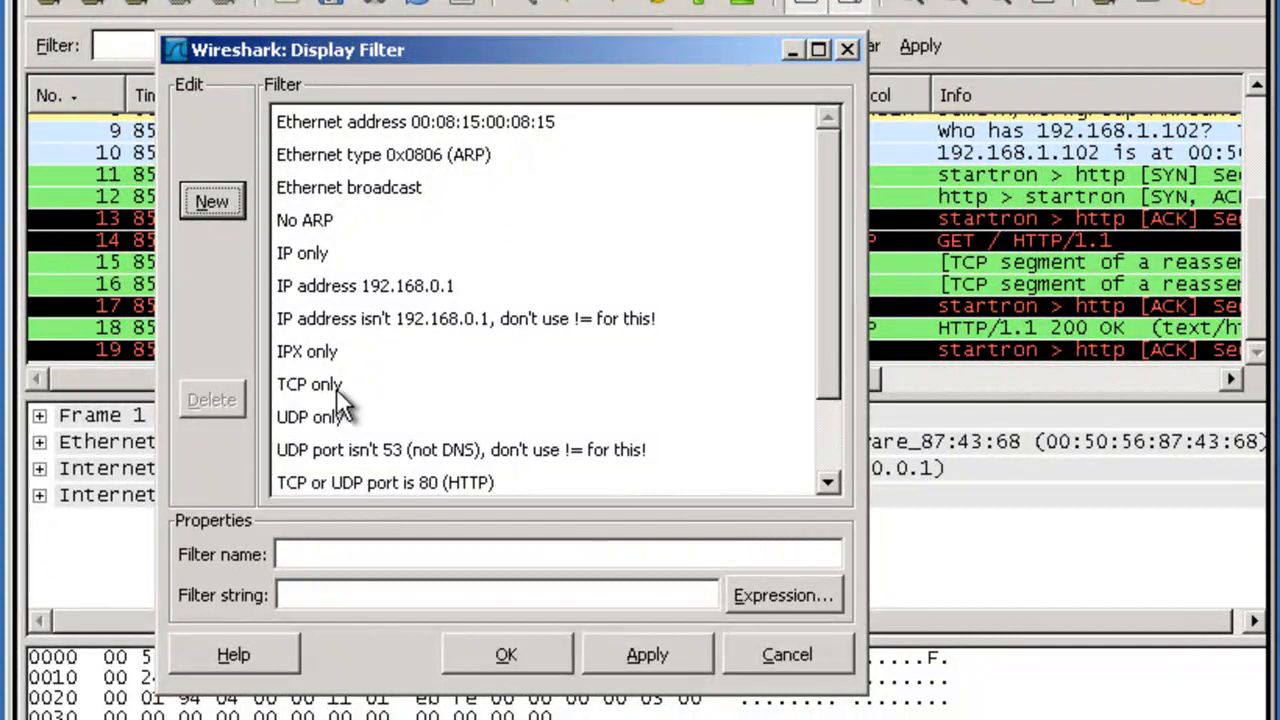
{"action": "left_click", "coordinate": [319, 385]}
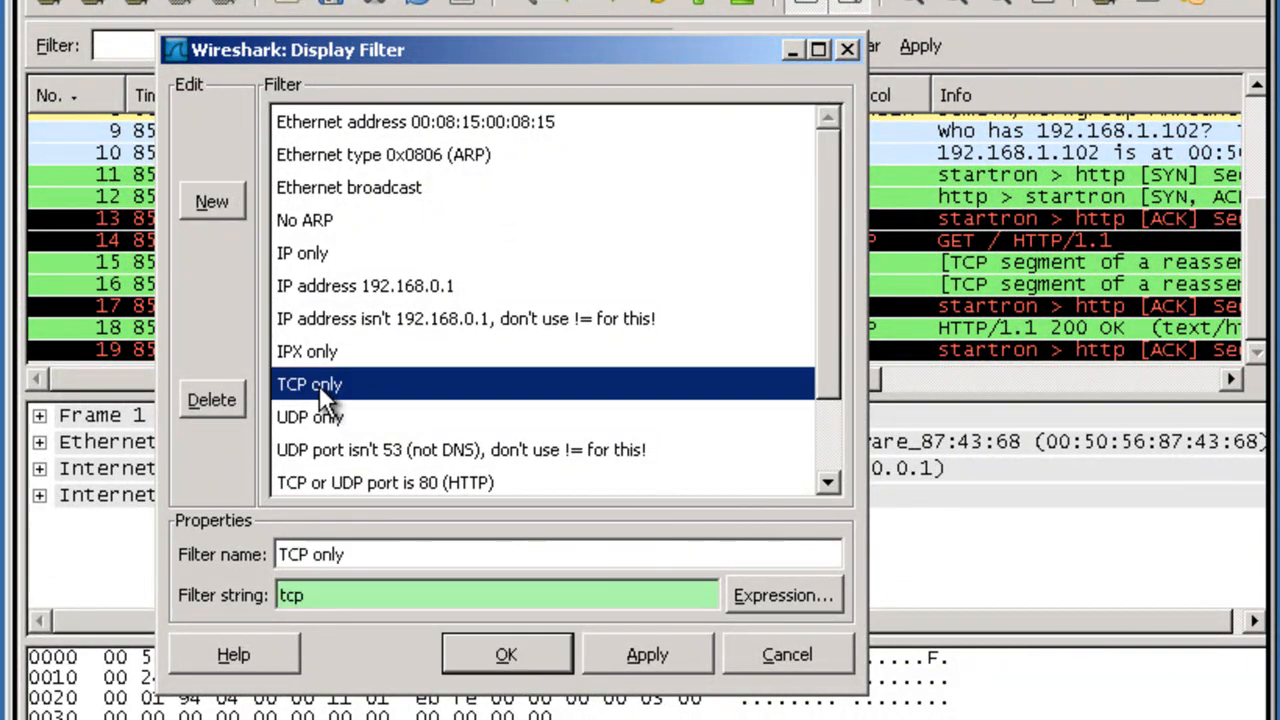
{"action": "left_click", "coordinate": [620, 655]}
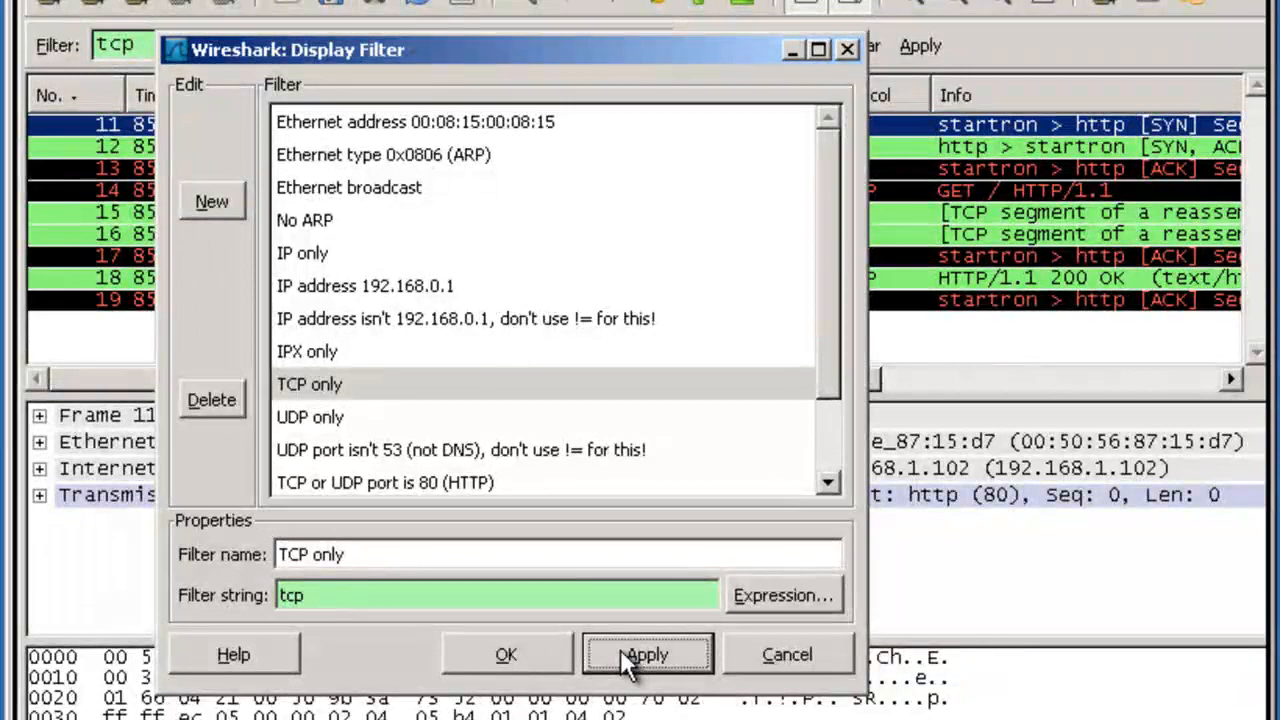
{"action": "left_click", "coordinate": [522, 644]}
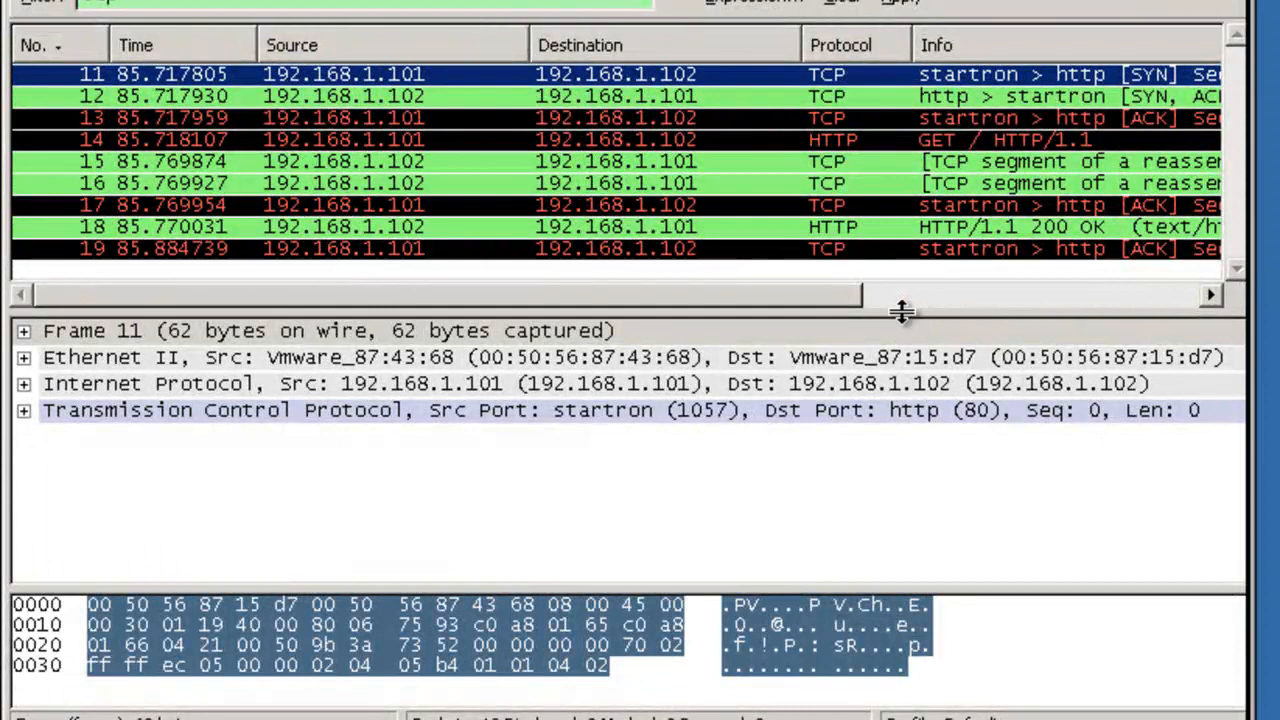
Step: Step through packets 12, 13 and 14 in the filtered list and return to packet 11
{"action": "mouse_move", "coordinate": [901, 312]}
{"action": "left_mouse_down"}
{"action": "mouse_move", "coordinate": [886, 483]}
{"action": "mouse_move", "coordinate": [884, 326]}
{"action": "left_mouse_up"}
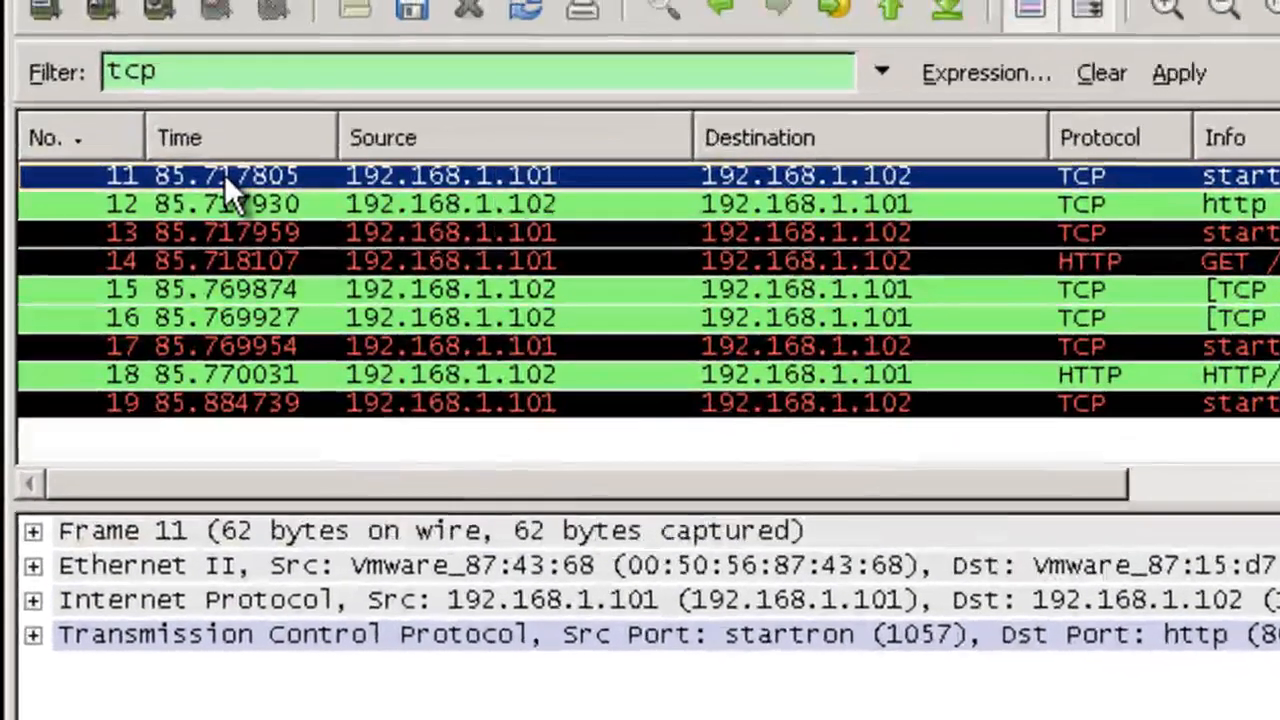
{"action": "left_click", "coordinate": [224, 203]}
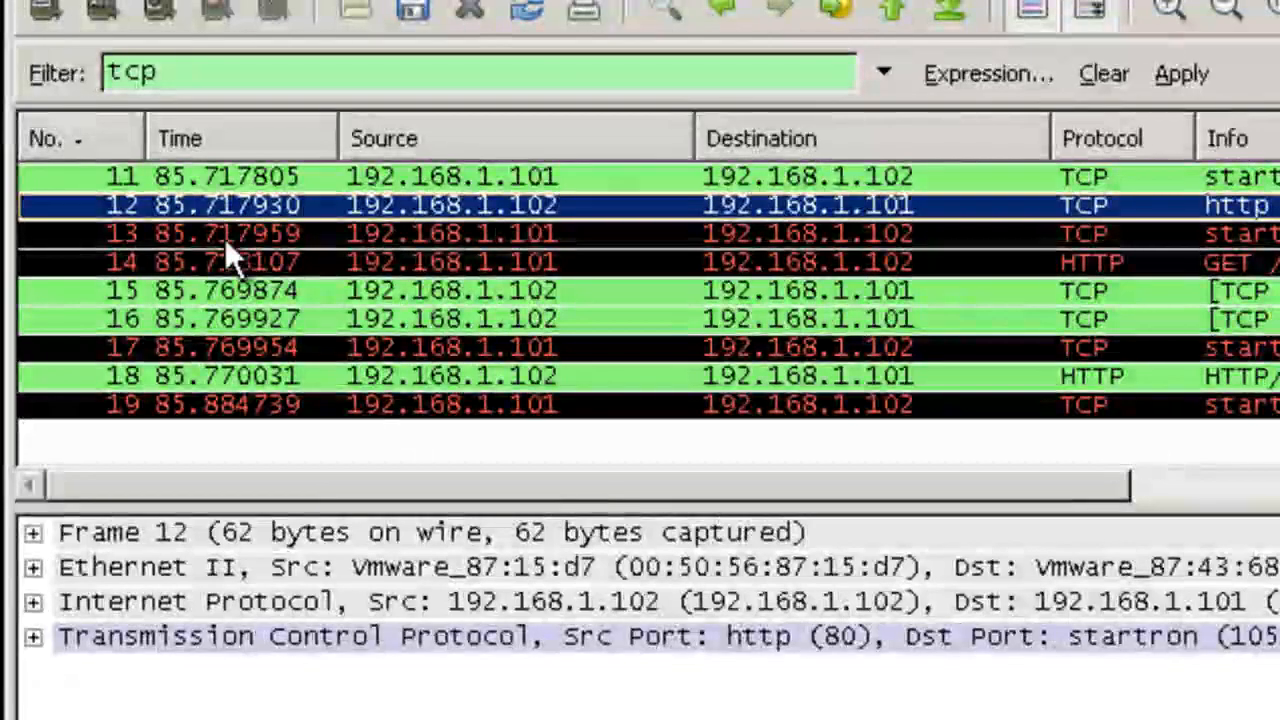
{"action": "left_click", "coordinate": [224, 238]}
{"action": "left_click", "coordinate": [226, 258]}
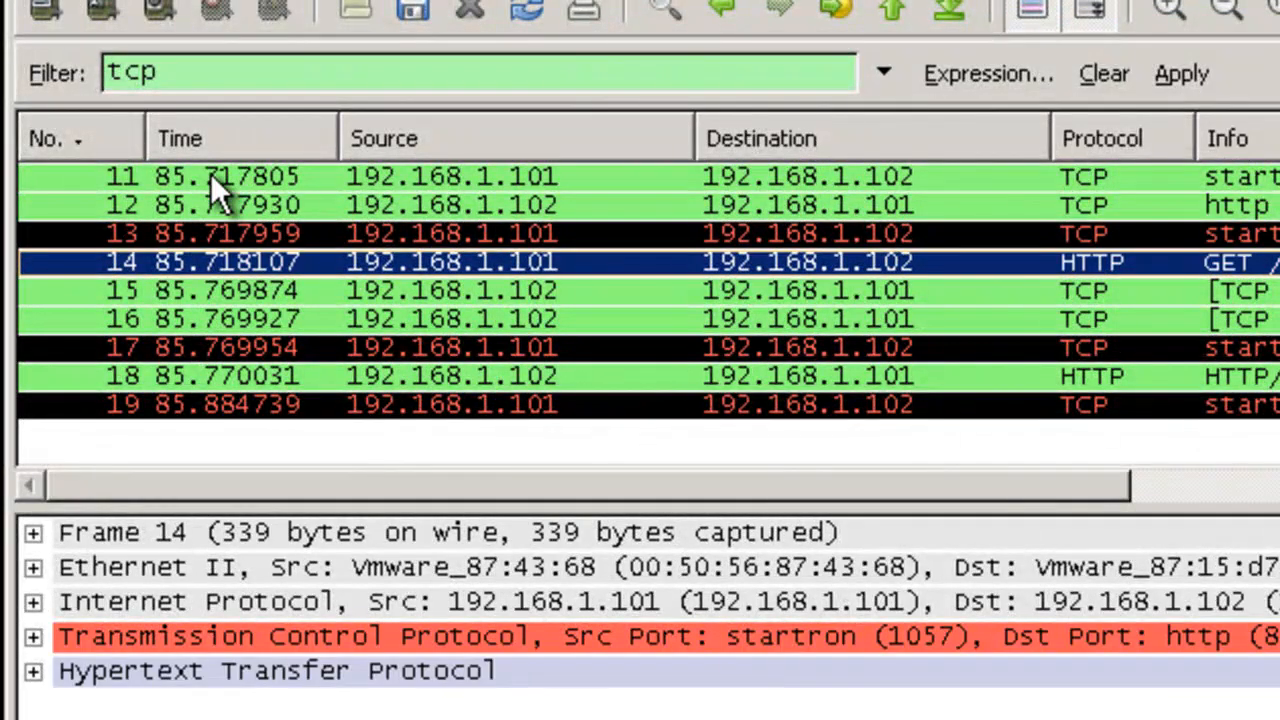
{"action": "left_click", "coordinate": [210, 176]}
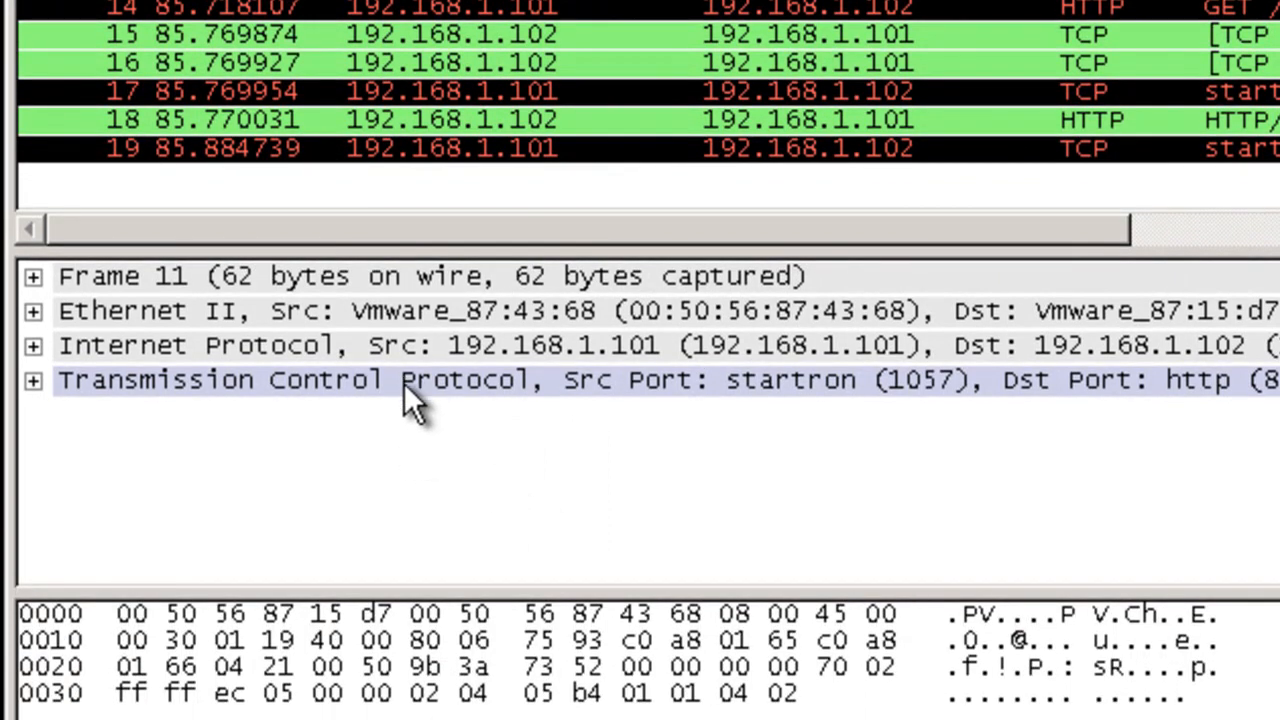
Step: Examine the Ethernet II header of packet 11, including its source and destination addresses, and collapse it again
{"action": "left_click", "coordinate": [33, 312]}
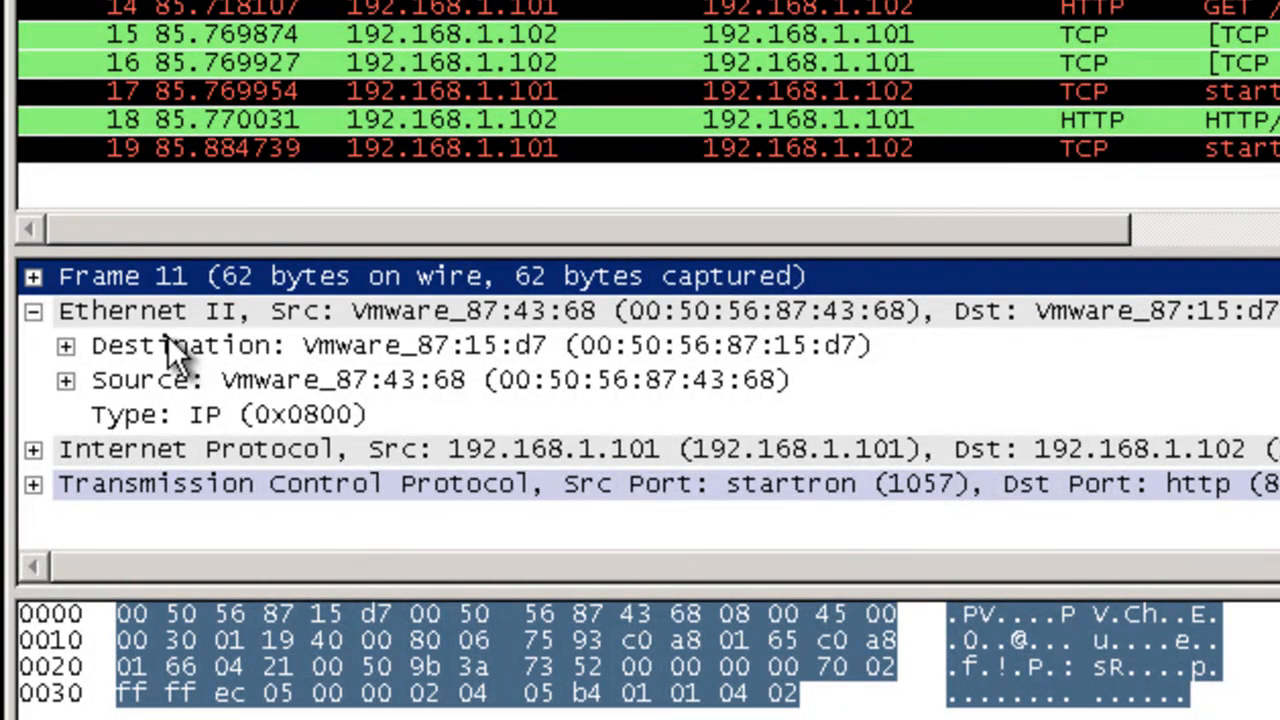
{"action": "left_click", "coordinate": [110, 314]}
{"action": "left_click", "coordinate": [32, 312]}
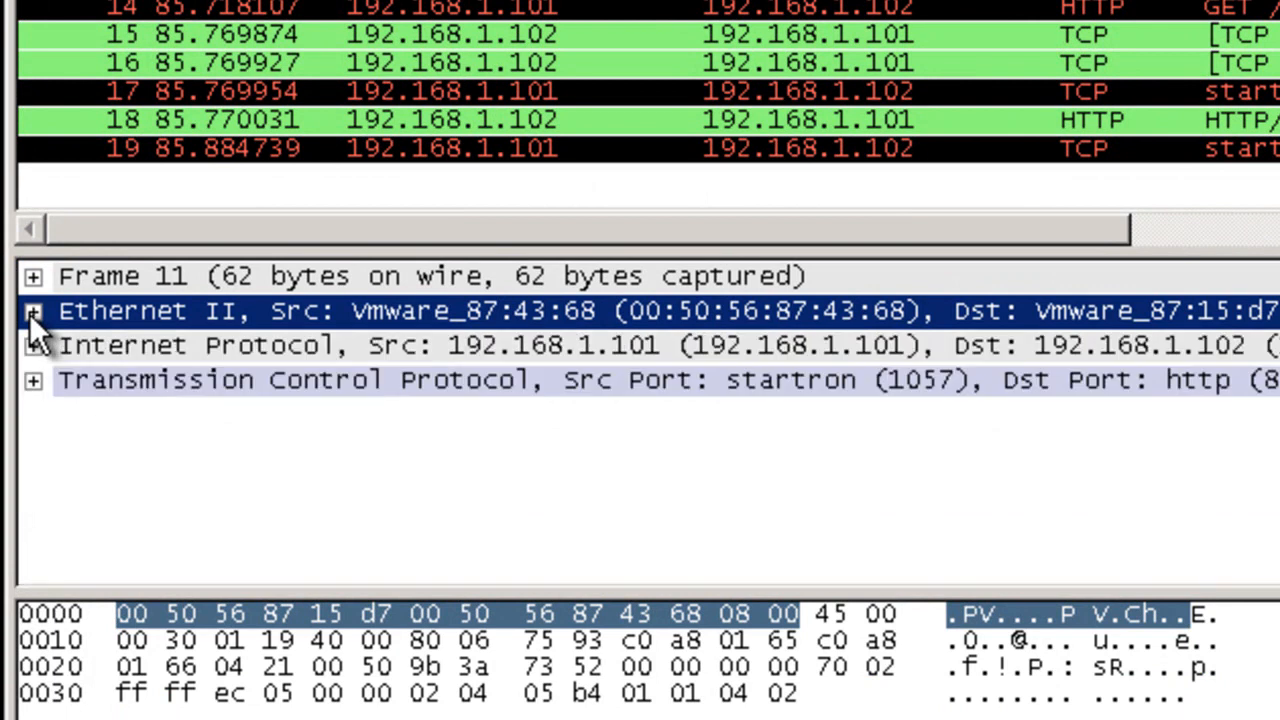
Step: Review the Internet Protocol header fields of packet 11, from version to header checksum, and collapse the section
{"action": "left_click", "coordinate": [88, 344]}
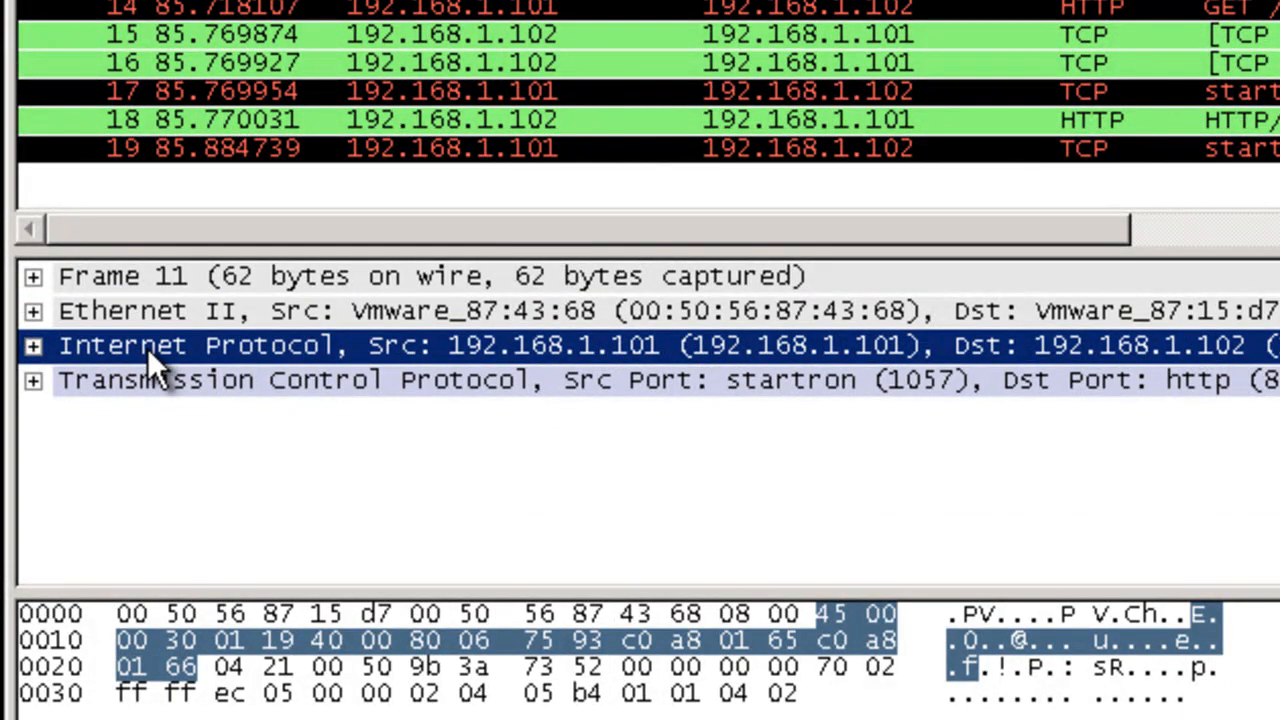
{"action": "left_click", "coordinate": [32, 346]}
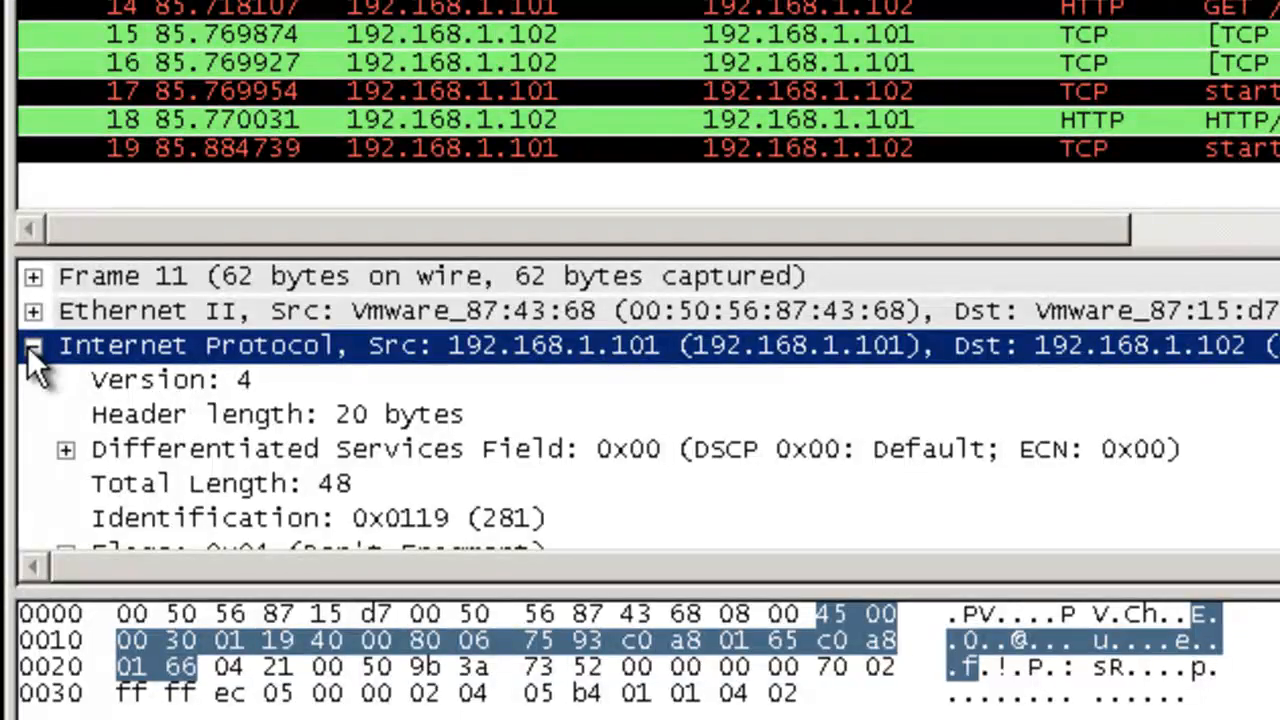
{"action": "scroll", "coordinate": [119, 411], "scroll_direction": "down", "scroll_amount": 1}
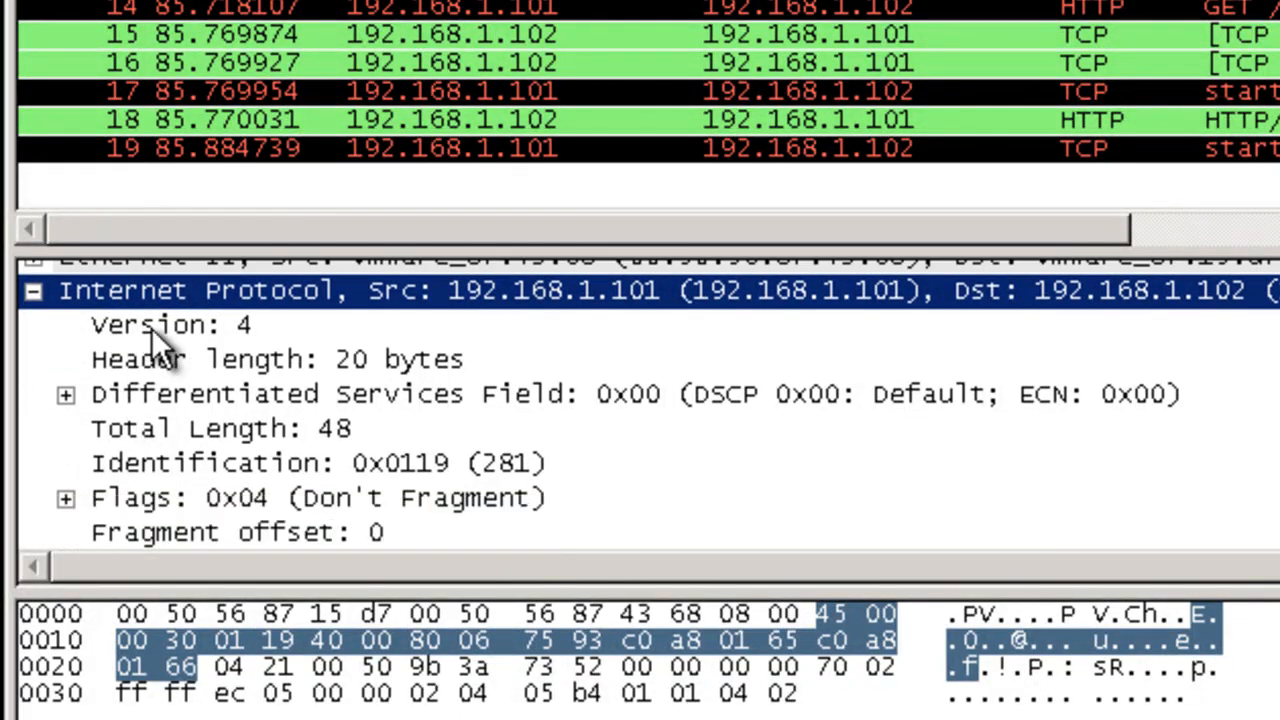
{"action": "scroll", "coordinate": [178, 389], "scroll_direction": "down", "scroll_amount": 1}
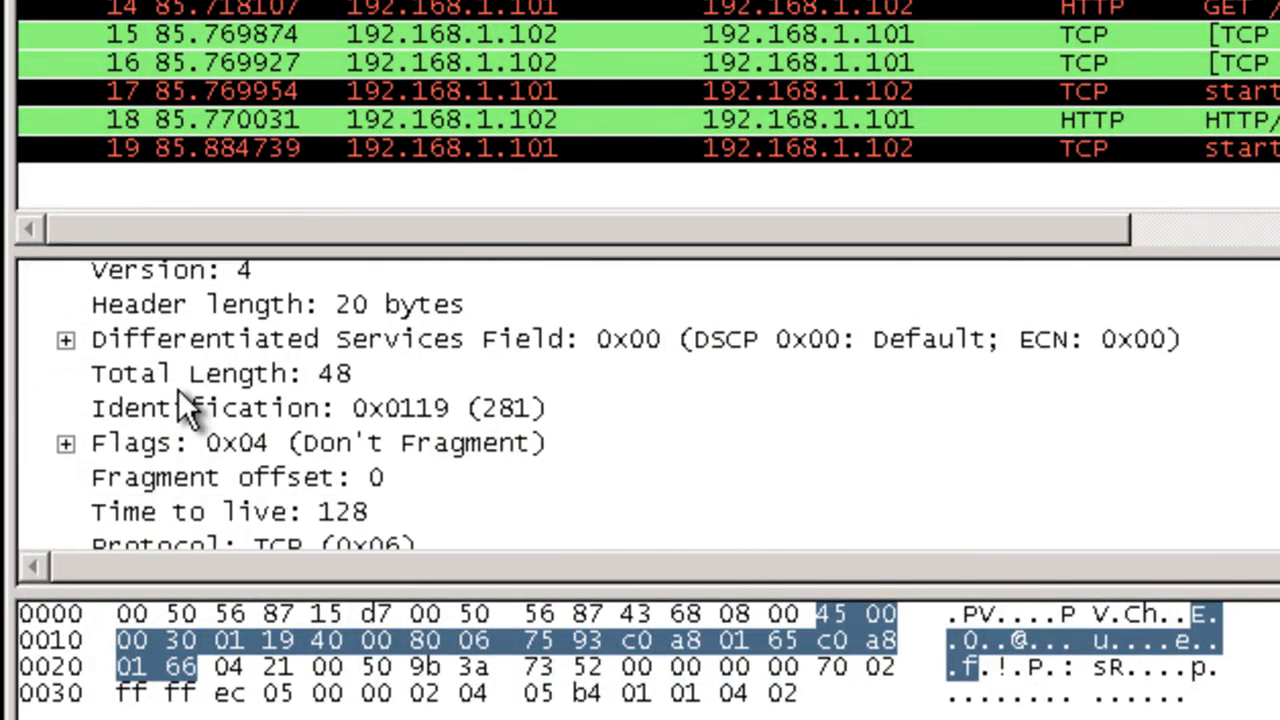
{"action": "scroll", "coordinate": [160, 390], "scroll_direction": "down", "scroll_amount": 1}
{"action": "scroll", "coordinate": [129, 389], "scroll_direction": "down", "scroll_amount": 1}
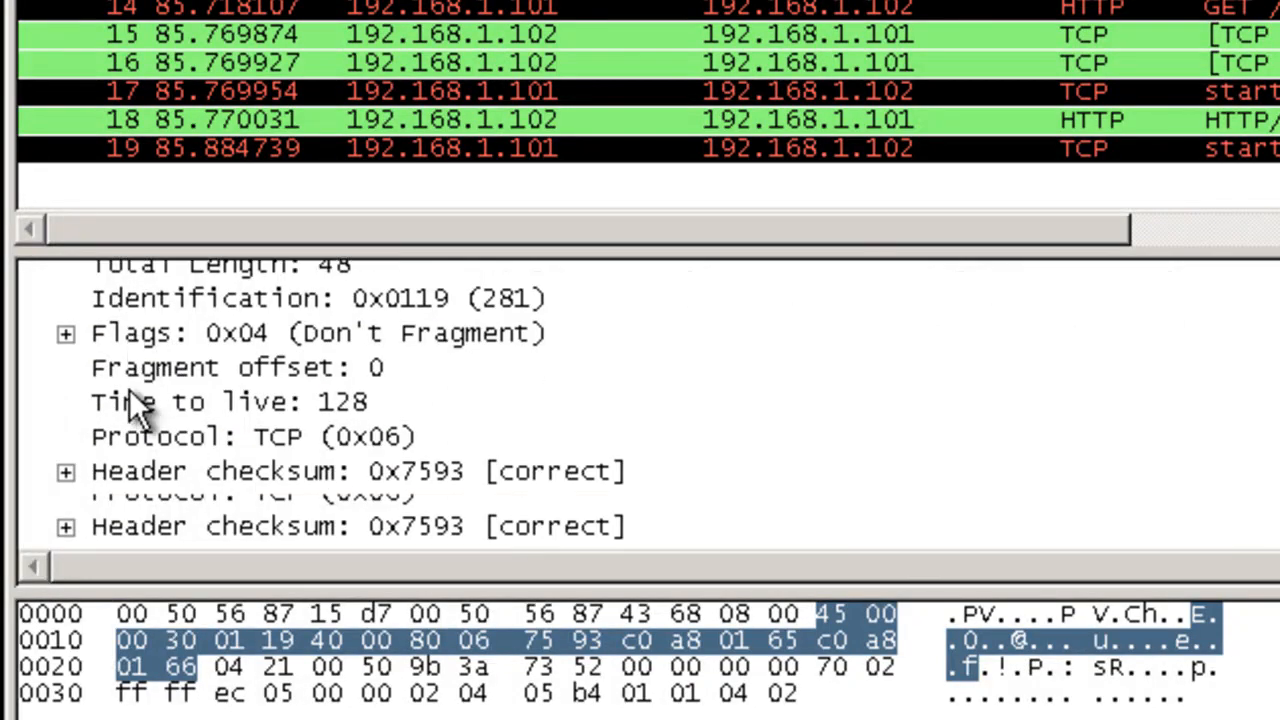
{"action": "scroll", "coordinate": [129, 395], "scroll_direction": "up", "scroll_amount": 4}
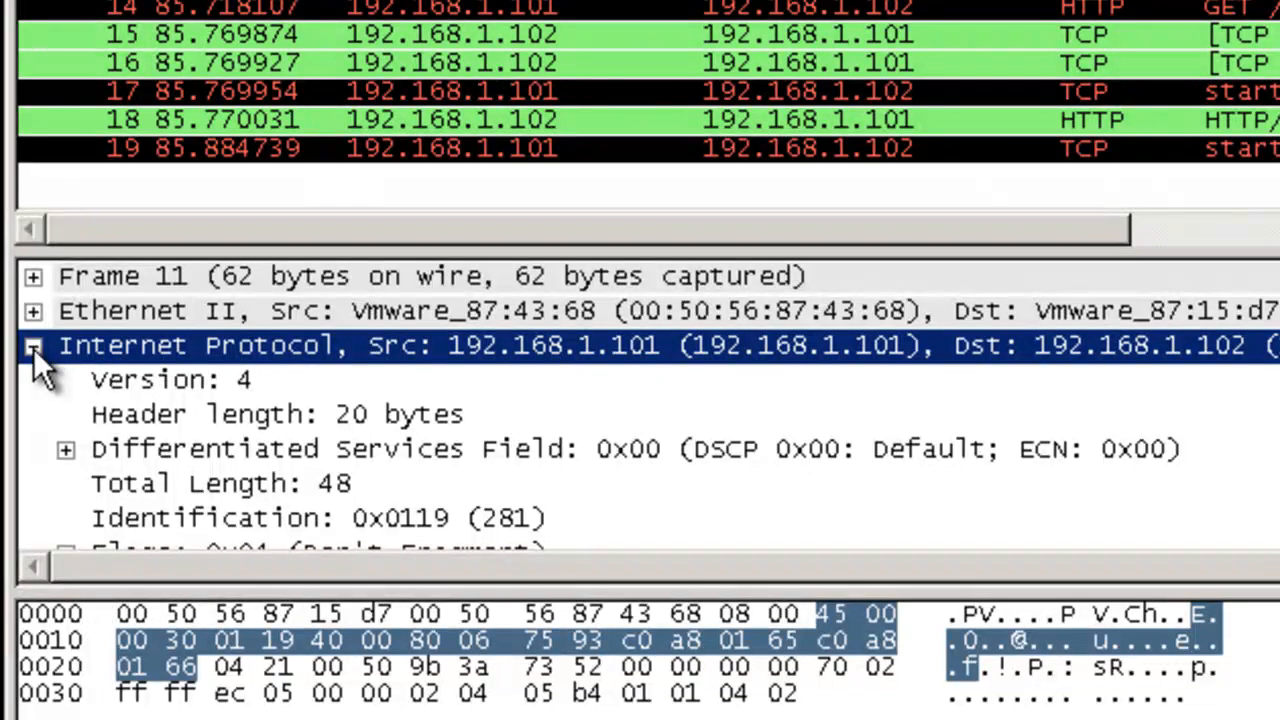
{"action": "left_click", "coordinate": [33, 348]}
Step: Expand the Transmission Control Protocol header of packet 11 and examine its source and destination port fields
{"action": "left_click", "coordinate": [110, 382]}
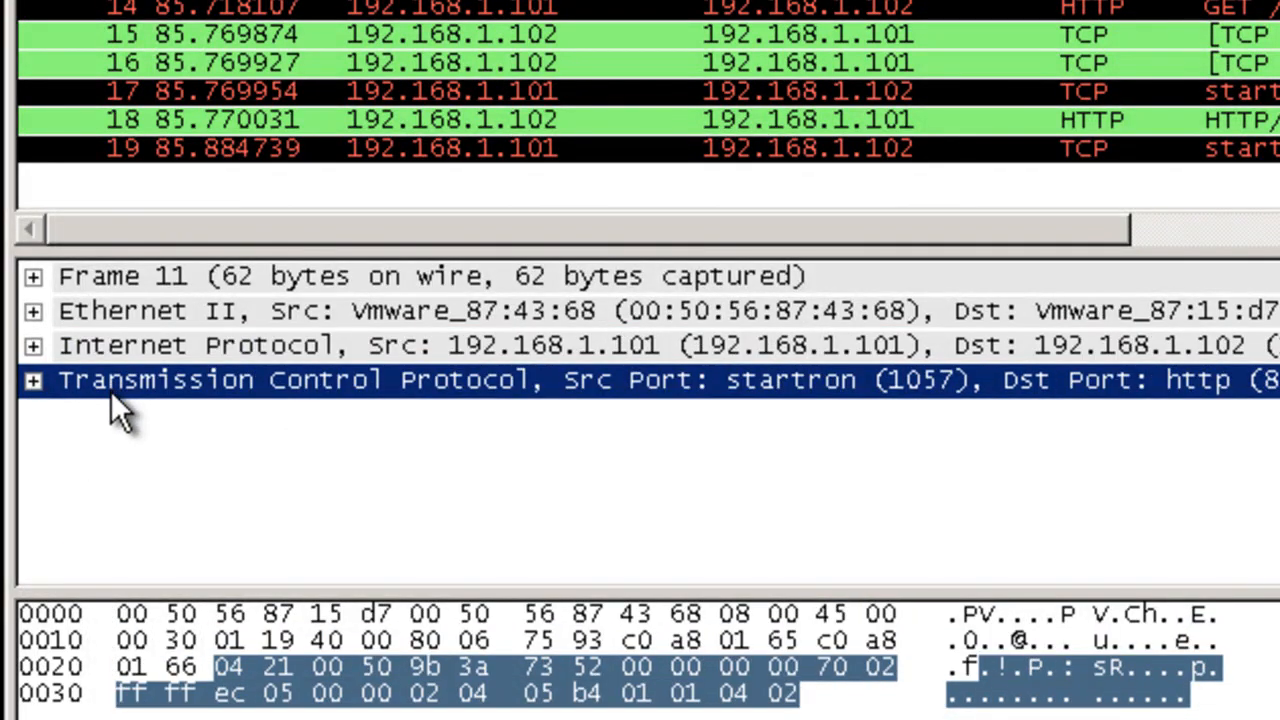
{"action": "left_click", "coordinate": [32, 381]}
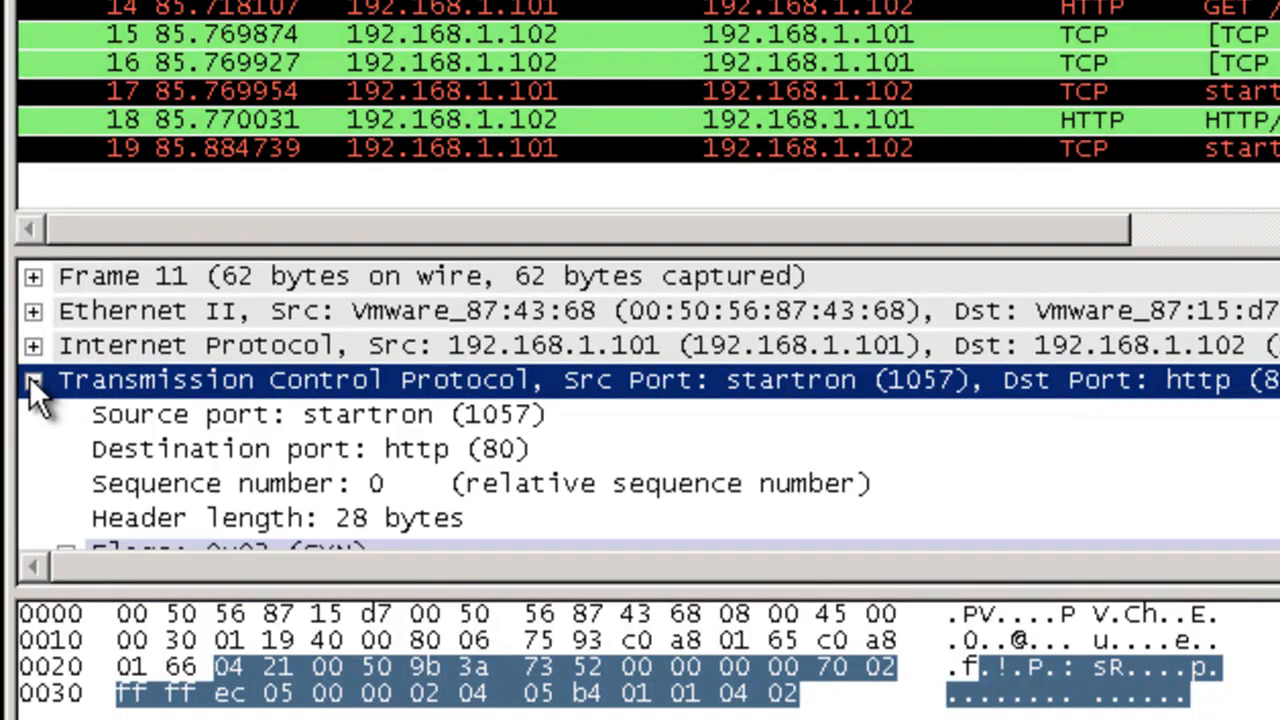
{"action": "left_click", "coordinate": [123, 415]}
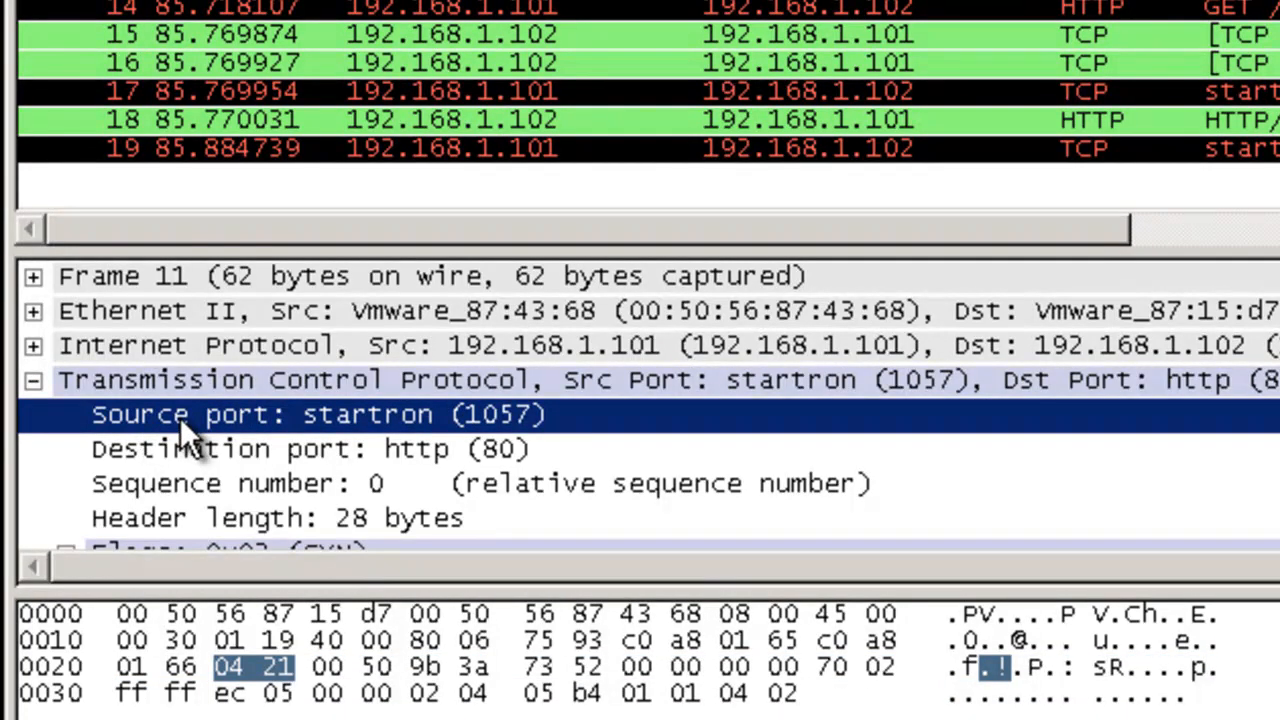
{"action": "left_click", "coordinate": [186, 449]}
{"action": "scroll", "coordinate": [186, 445], "scroll_direction": "down", "scroll_amount": 2}
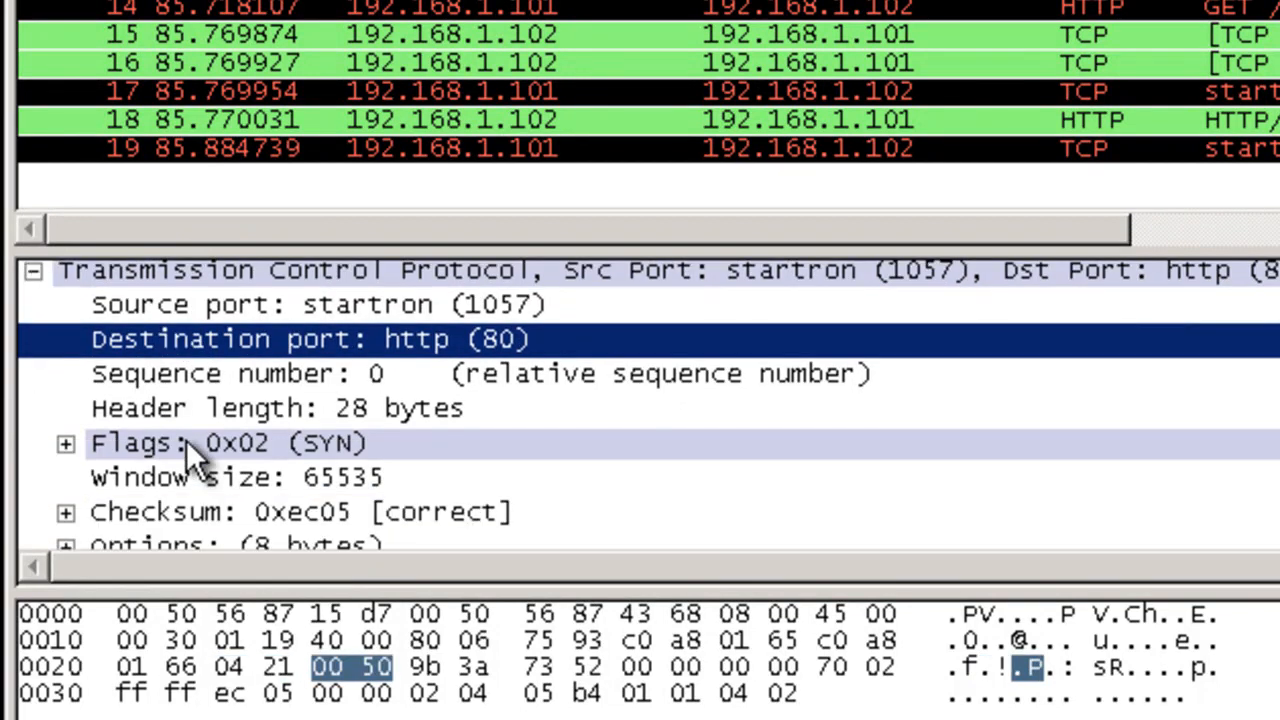
Step: Expand the TCP flags of packet 11, review the individual flag bits and collapse the Transmission Control Protocol header
{"action": "left_click", "coordinate": [66, 445]}
{"action": "scroll", "coordinate": [186, 480], "scroll_direction": "down", "scroll_amount": 1}
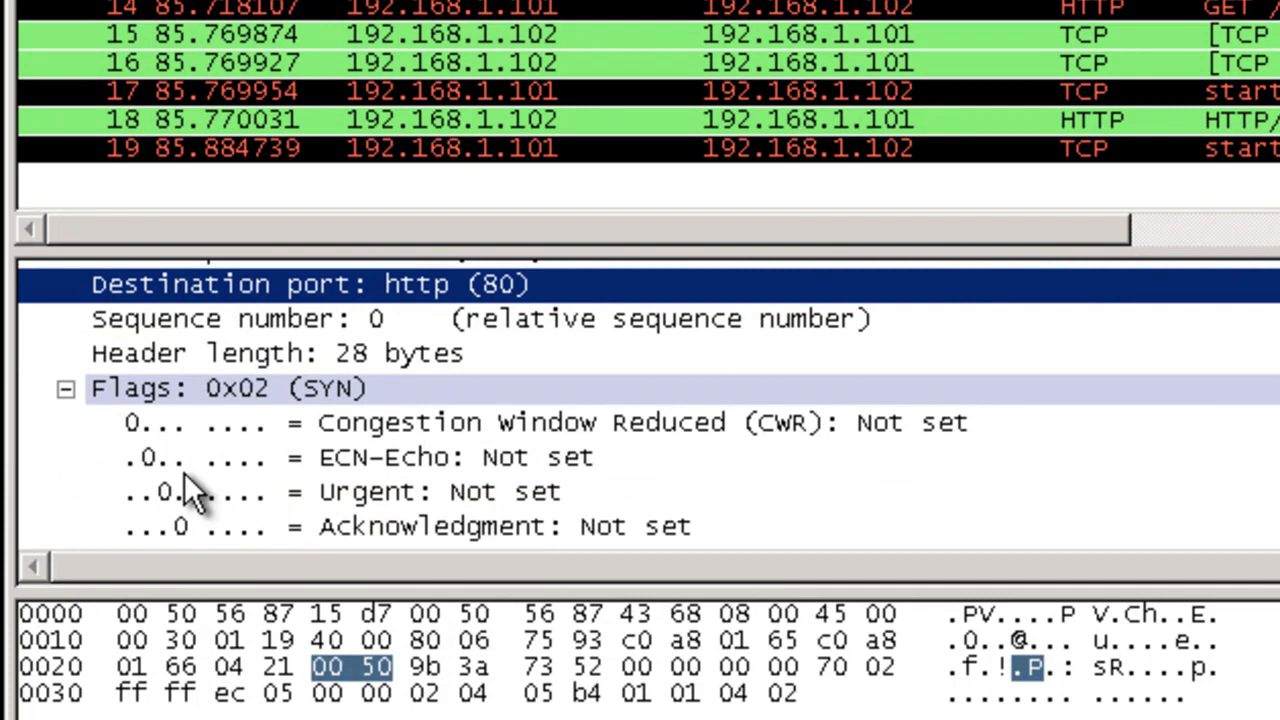
{"action": "scroll", "coordinate": [184, 472], "scroll_direction": "down", "scroll_amount": 2}
{"action": "scroll", "coordinate": [184, 472], "scroll_direction": "up", "scroll_amount": 4}
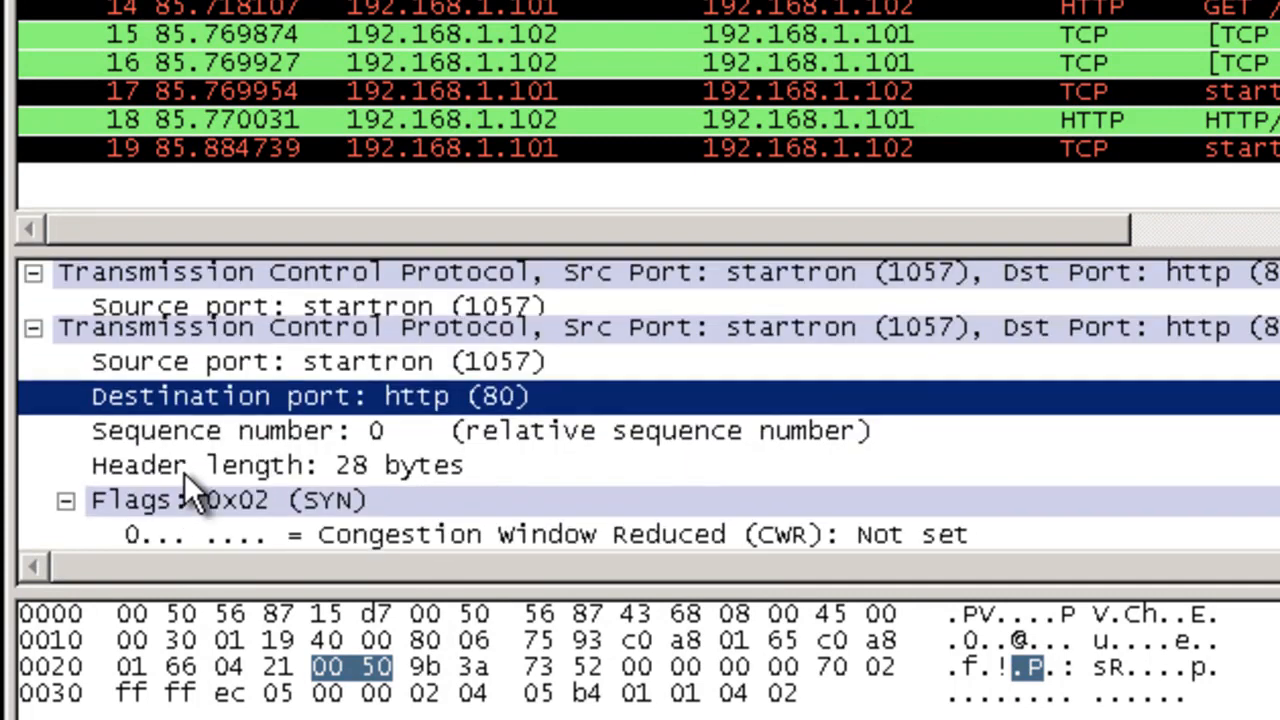
{"action": "scroll", "coordinate": [35, 330], "scroll_direction": "up", "scroll_amount": 1}
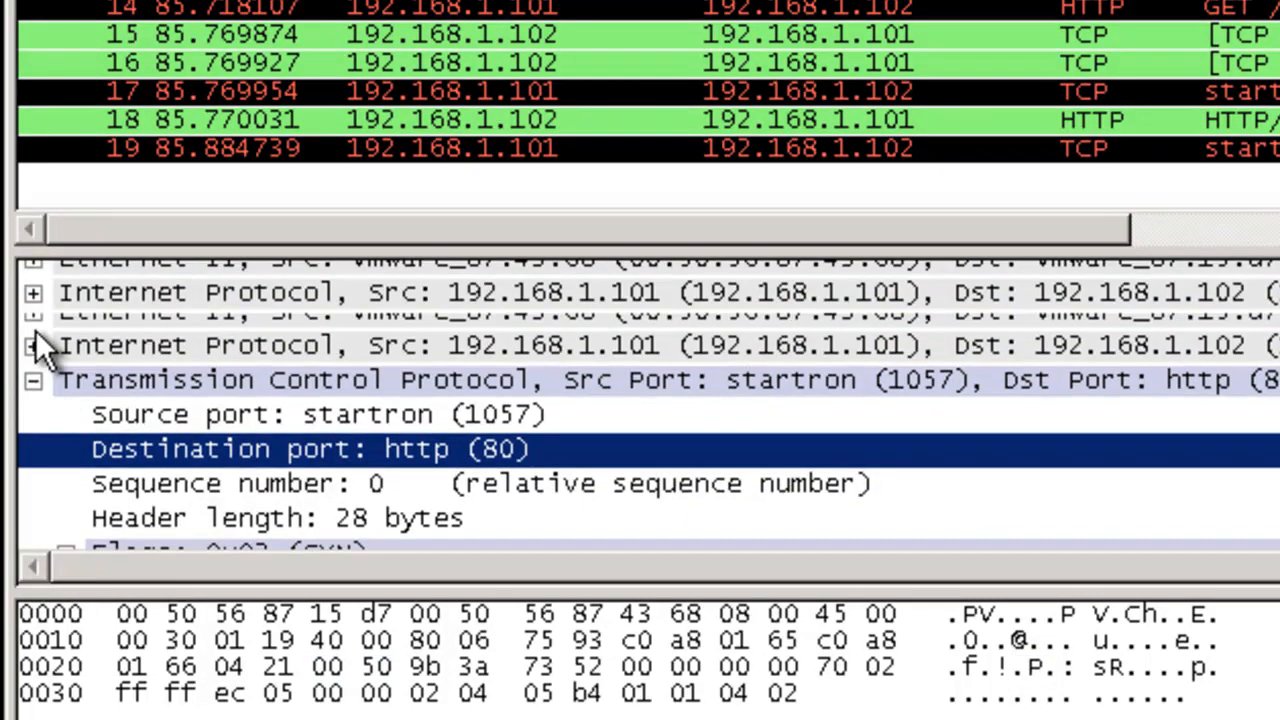
{"action": "left_click", "coordinate": [33, 380]}
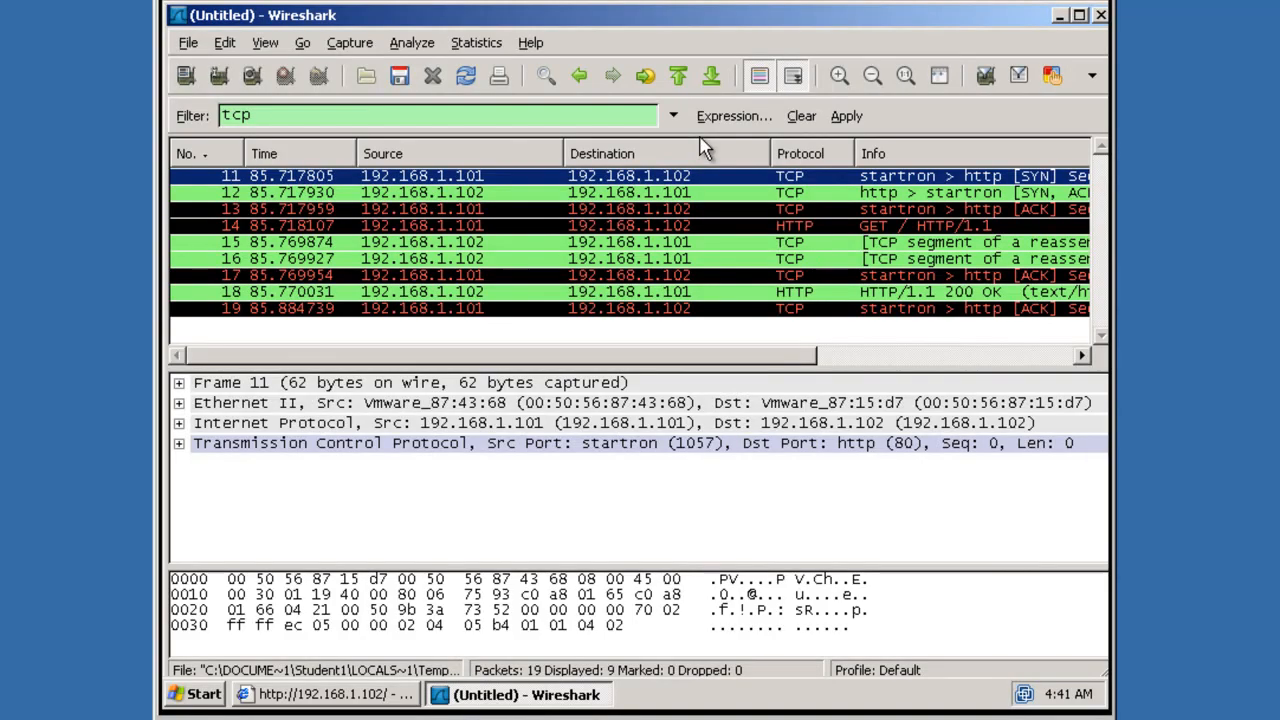
Step: View packets 12 and 13 of the filtered list, and quit Wireshark without saving the capture
{"action": "left_click", "coordinate": [371, 193]}
{"action": "left_click", "coordinate": [372, 208]}
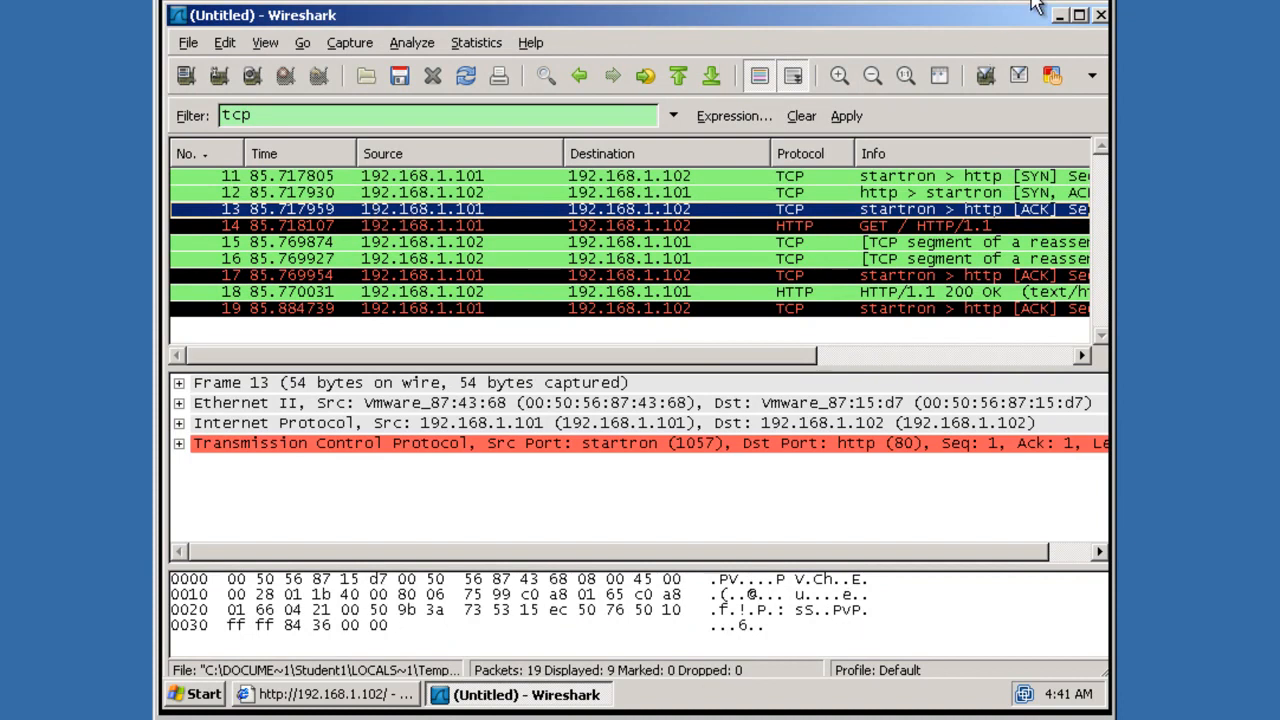
{"action": "left_click", "coordinate": [1100, 16]}
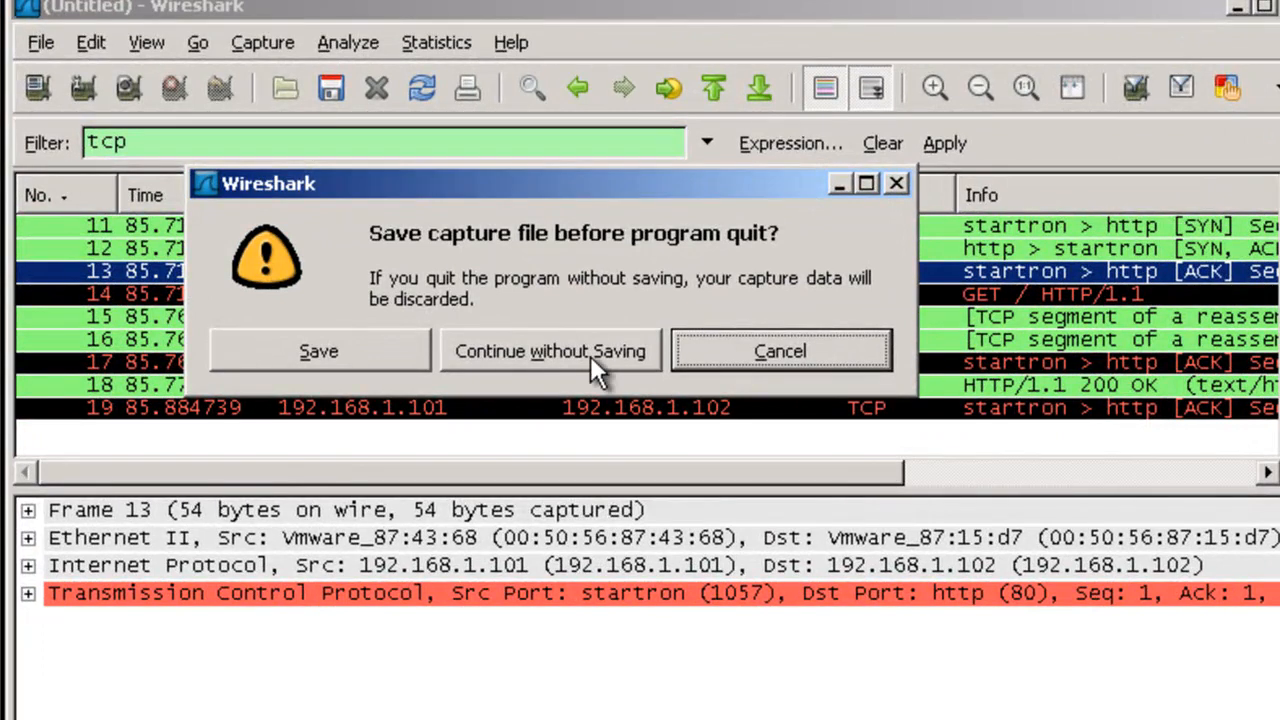
{"action": "left_click", "coordinate": [590, 350]}
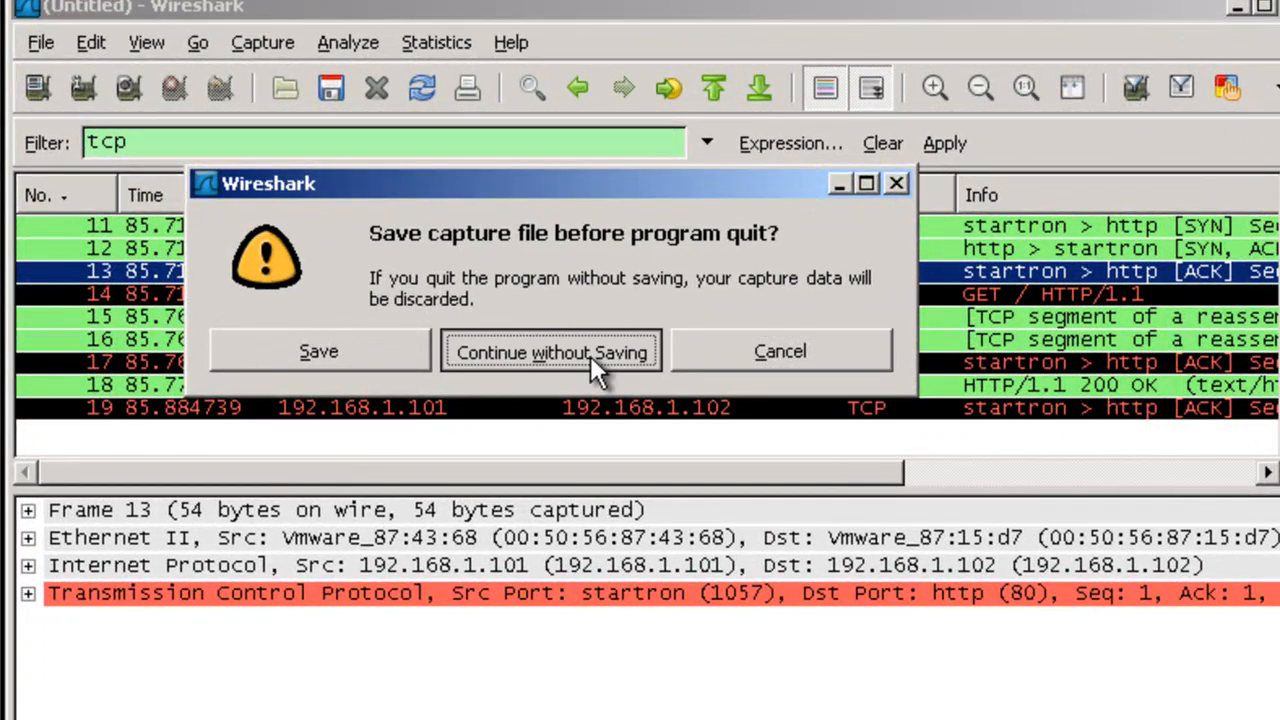